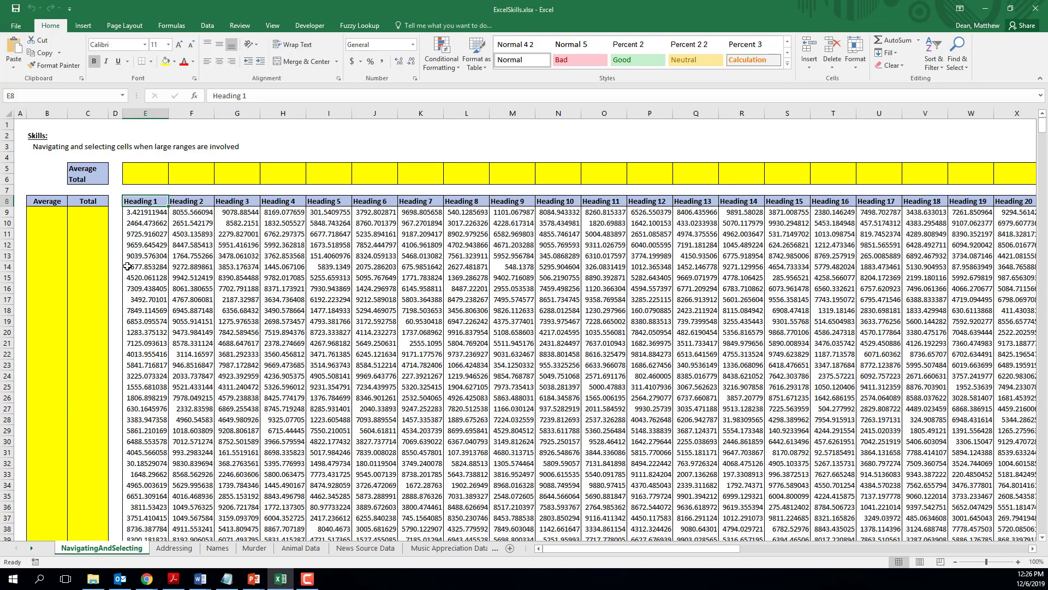
click(51, 201)
click(79, 200)
click(43, 213)
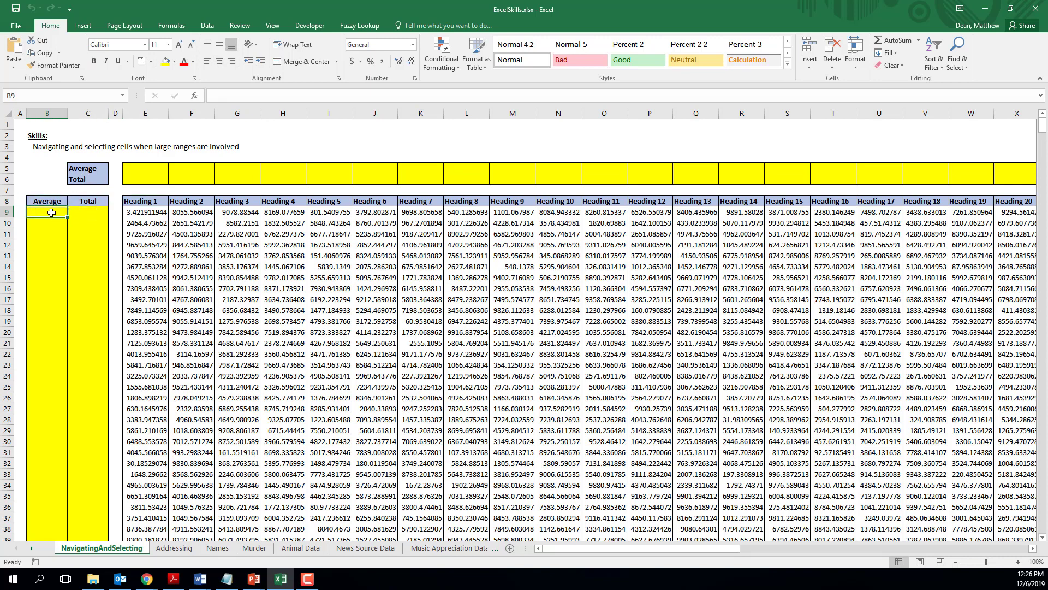
click(136, 211)
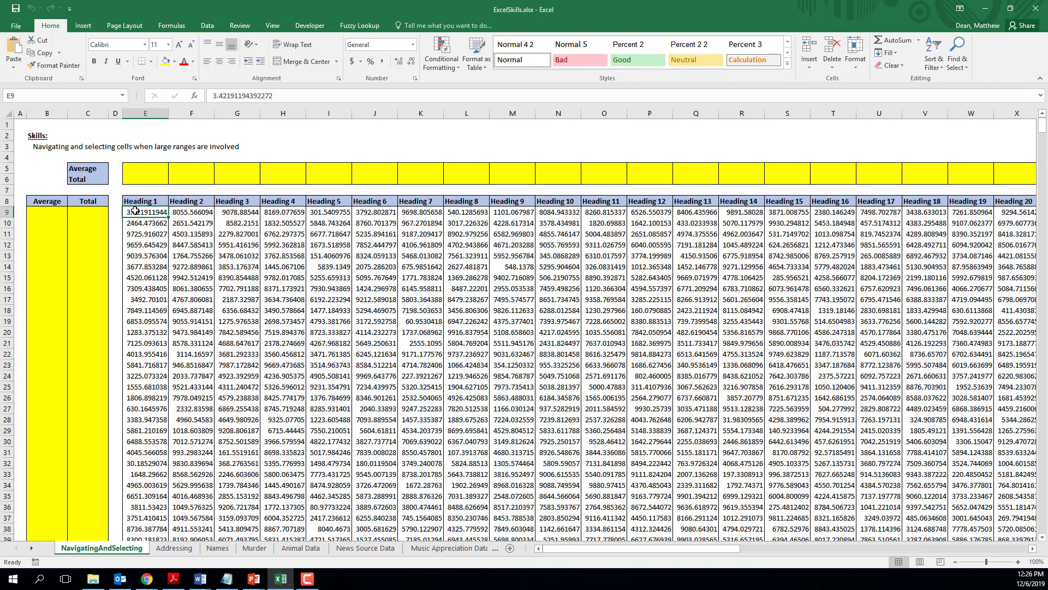
click(94, 213)
click(131, 215)
Step: Enter =SUM(E9:BB9) in C9 to total the first data row across all headings
click(75, 211)
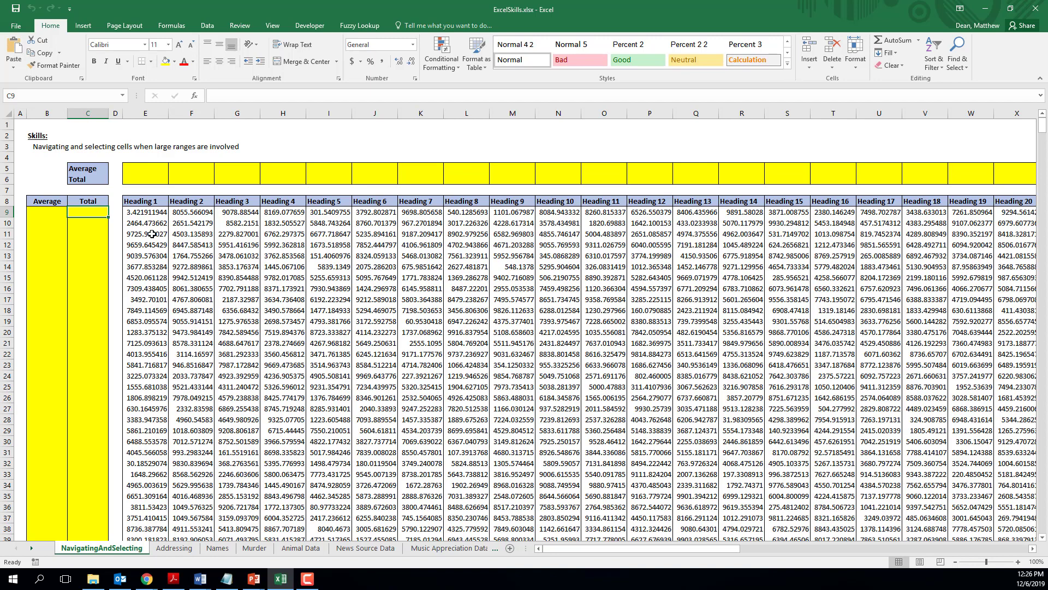
text(=)
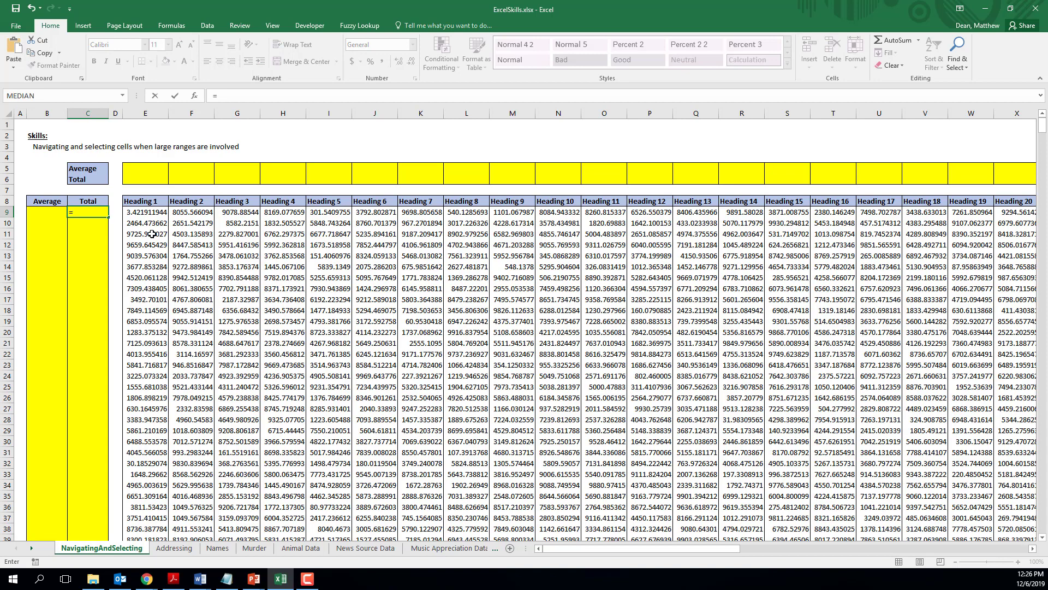
text(sum()
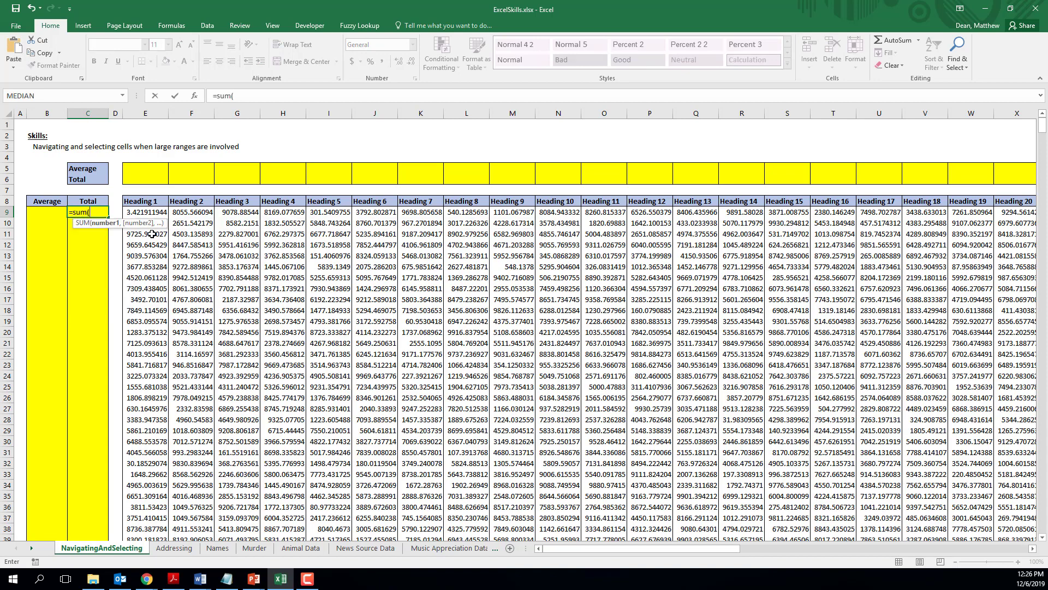
key(Right)
key(Right)
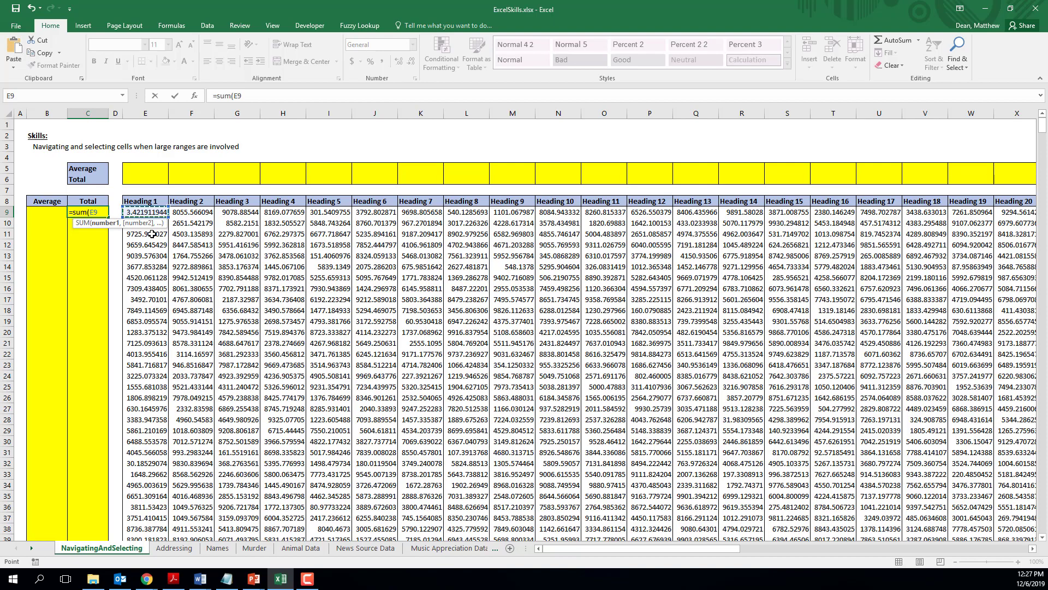
key(ctrl+Right)
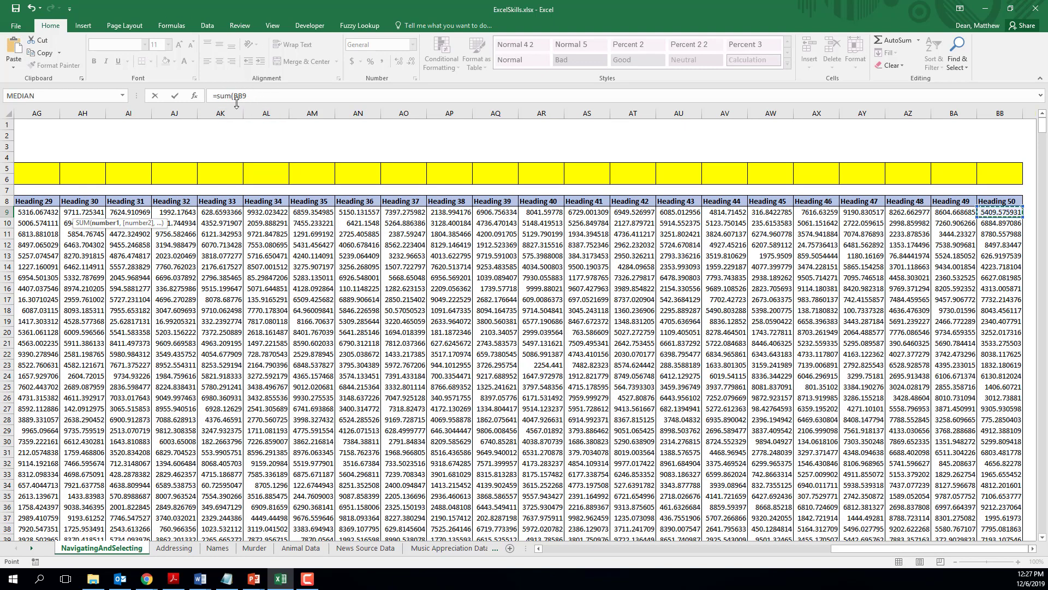
key(ctrl+Left)
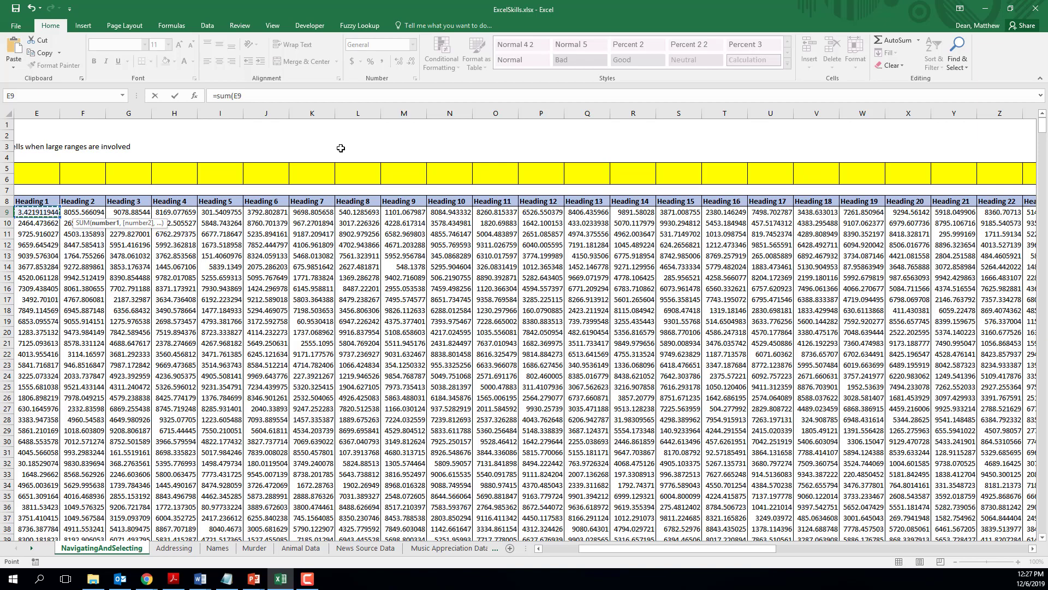
key(ctrl+shift+Right)
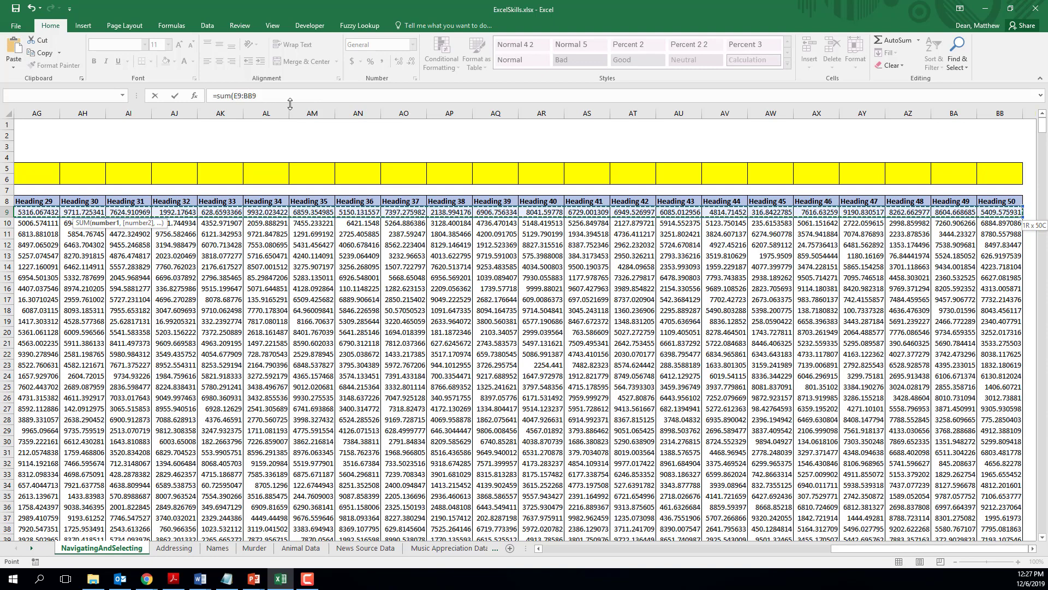
text())
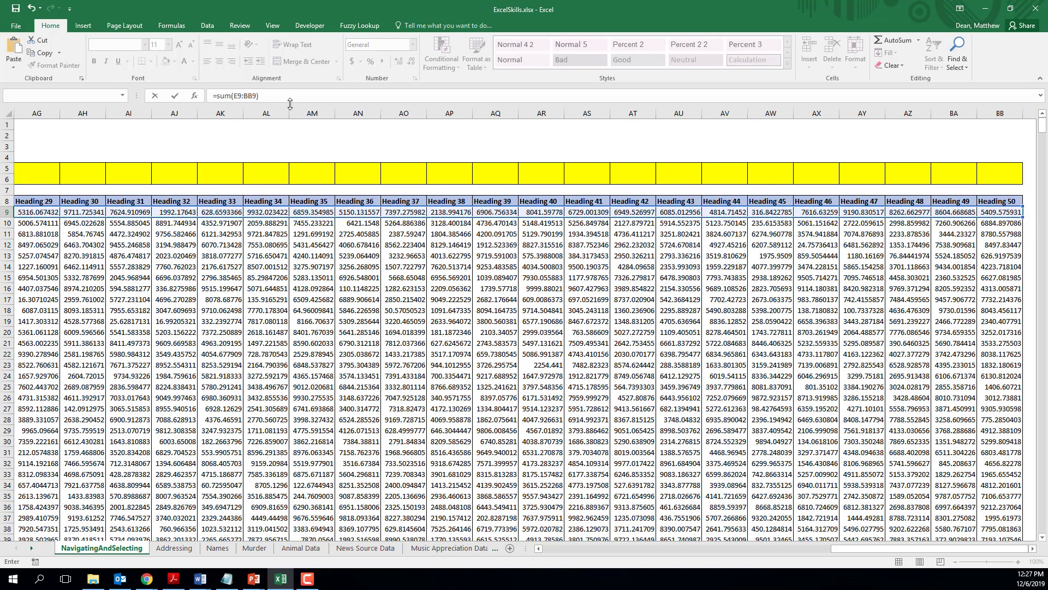
key(Return)
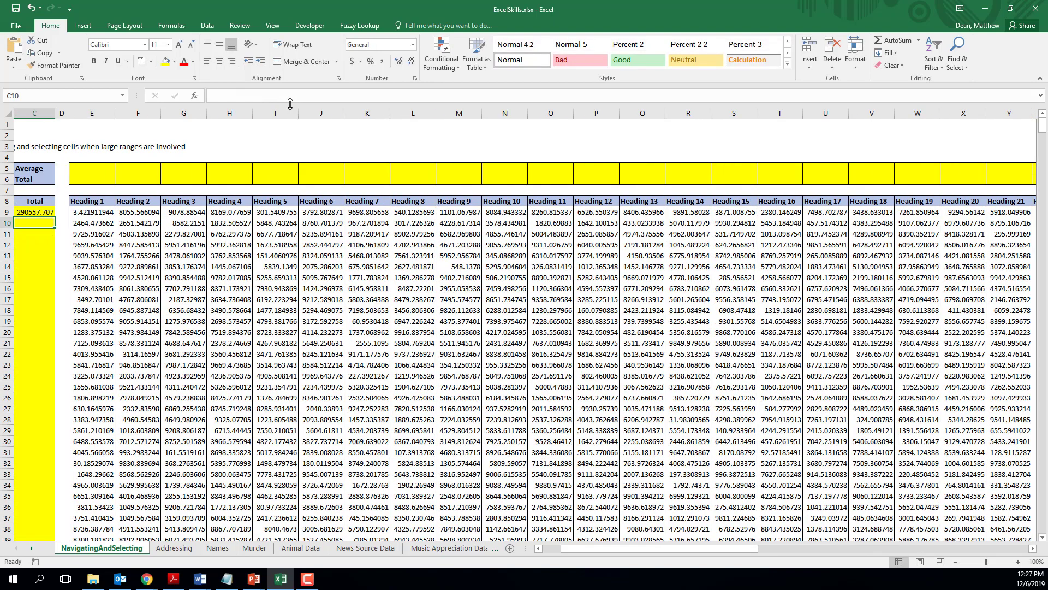
Step: Copy the total formula from C9 down through C12
click(50, 214)
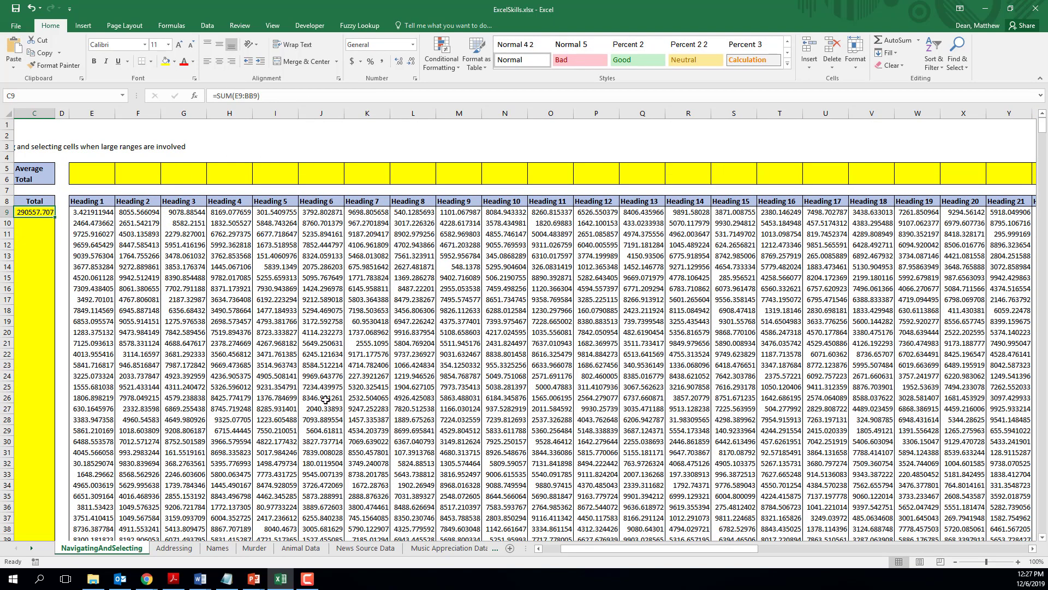
drag(612, 548, 582, 548)
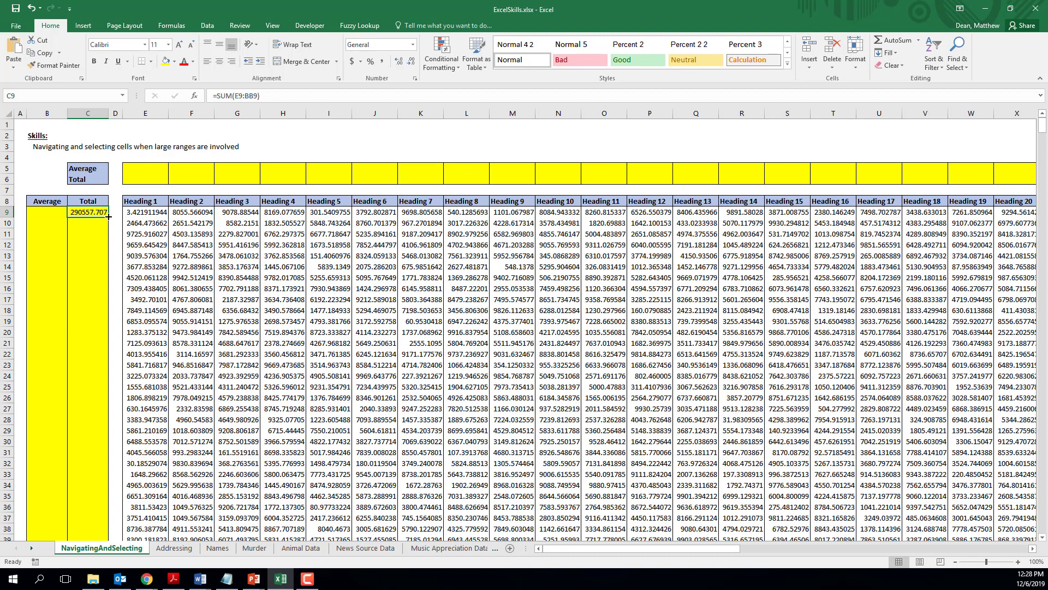
drag(109, 216, 113, 248)
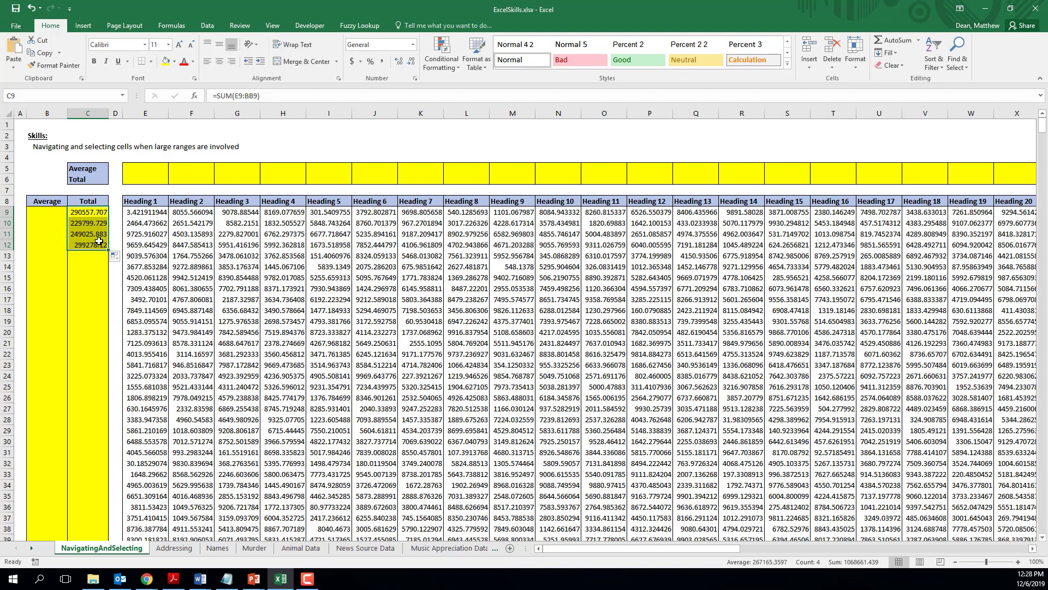
Step: Try to select the Average column's cells from B9 down to the last data row
click(53, 211)
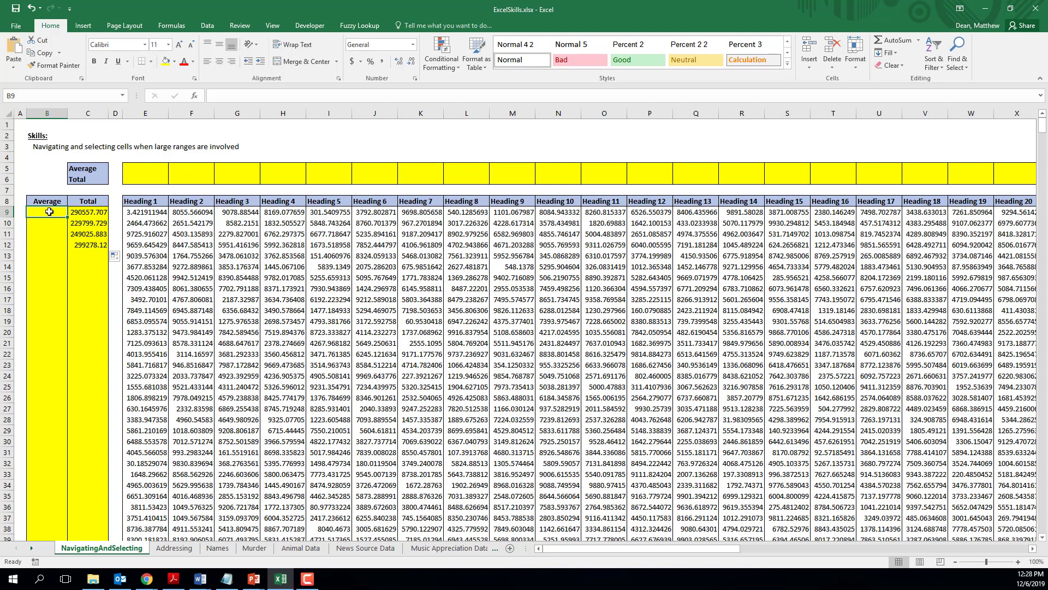
drag(48, 213, 42, 423)
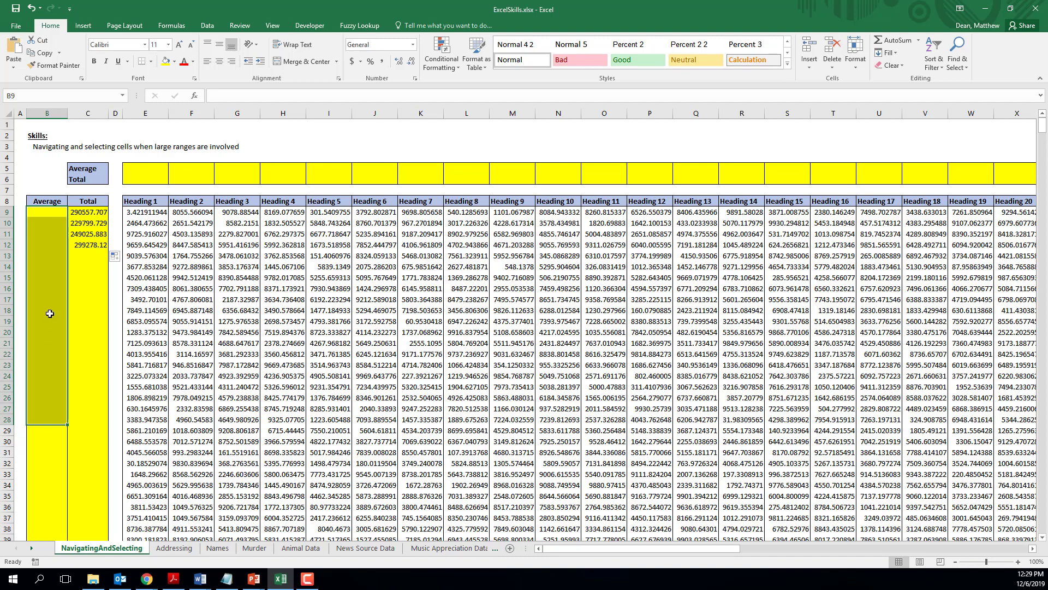
click(37, 216)
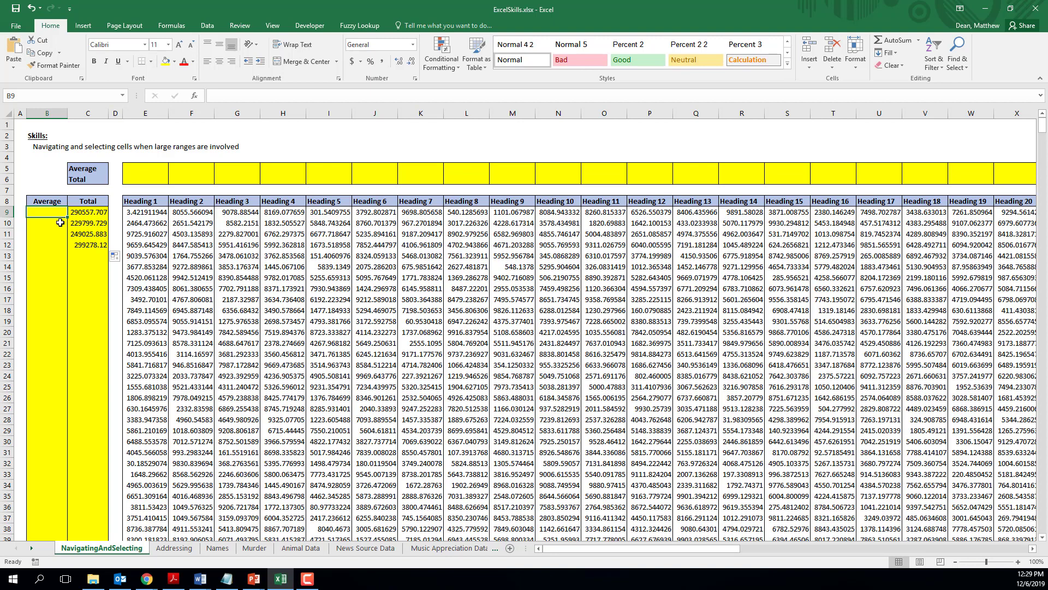
key(ctrl+shift+Down)
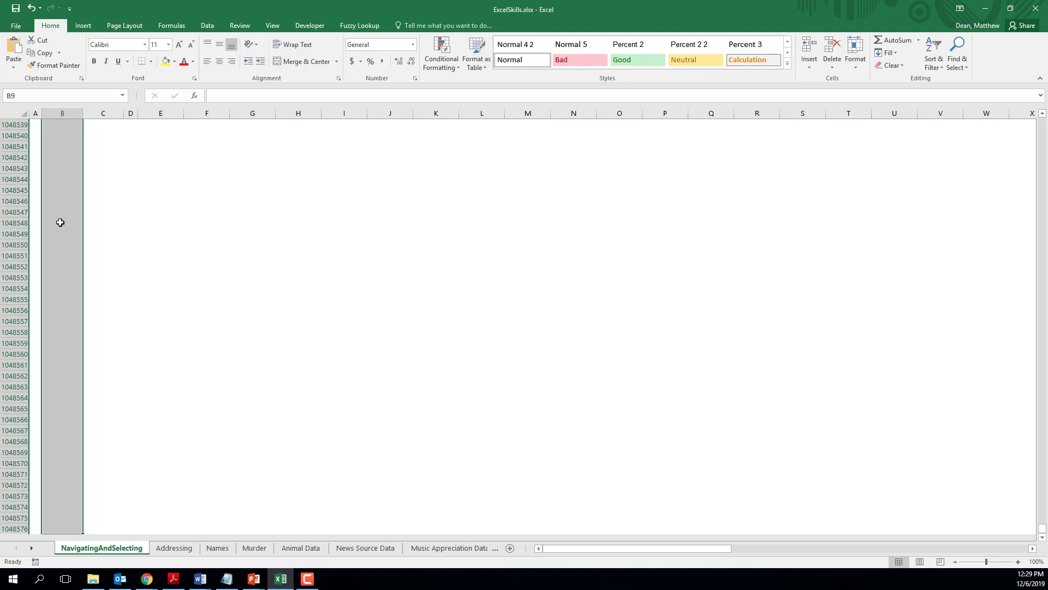
key(ctrl+shift+Up)
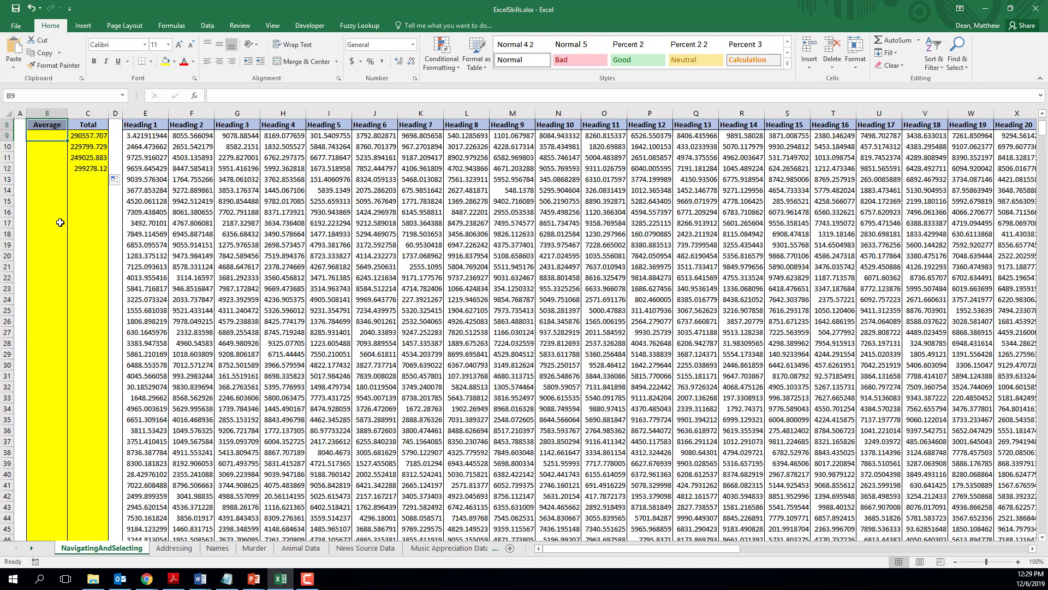
Step: Go to the last Average cell, B1008, by way of the end of the Heading 1 data
key(Right)
key(Right)
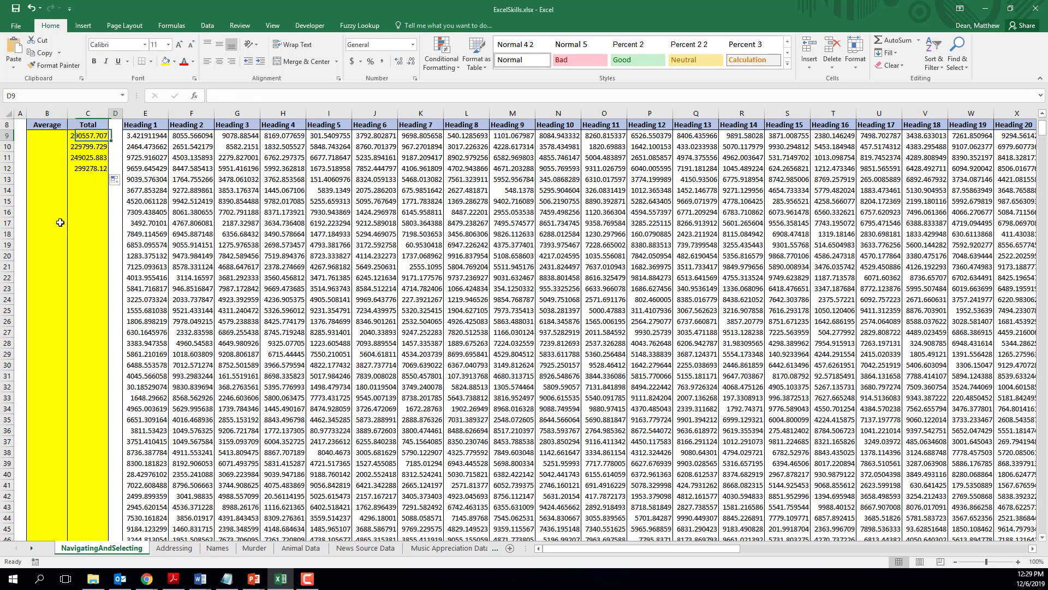
key(ctrl+Up)
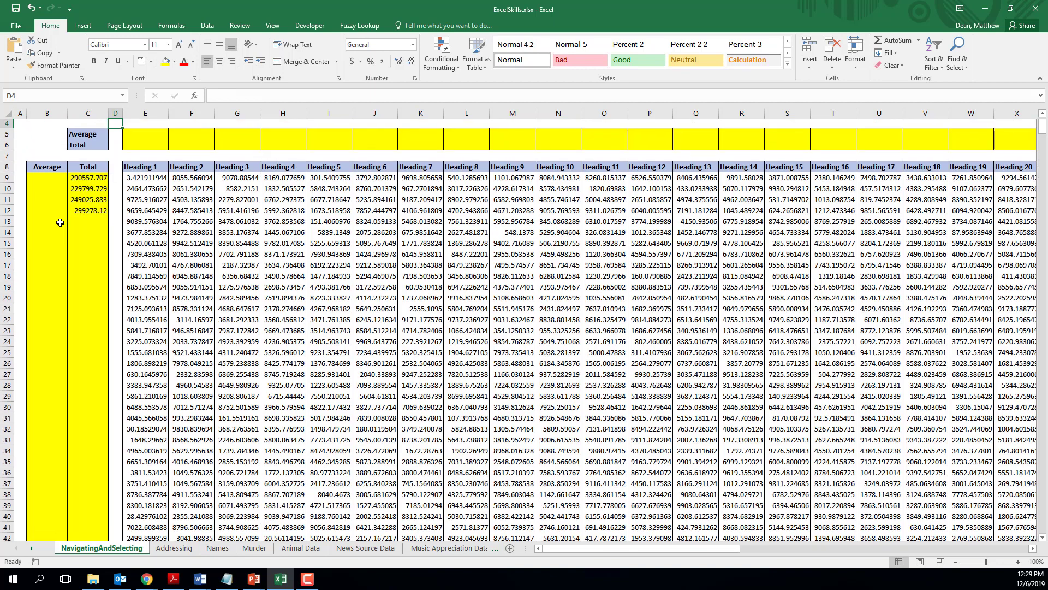
key(Down)
key(Down)
key(Down)
key(Down)
key(Down)
key(Down)
key(Down)
key(Down)
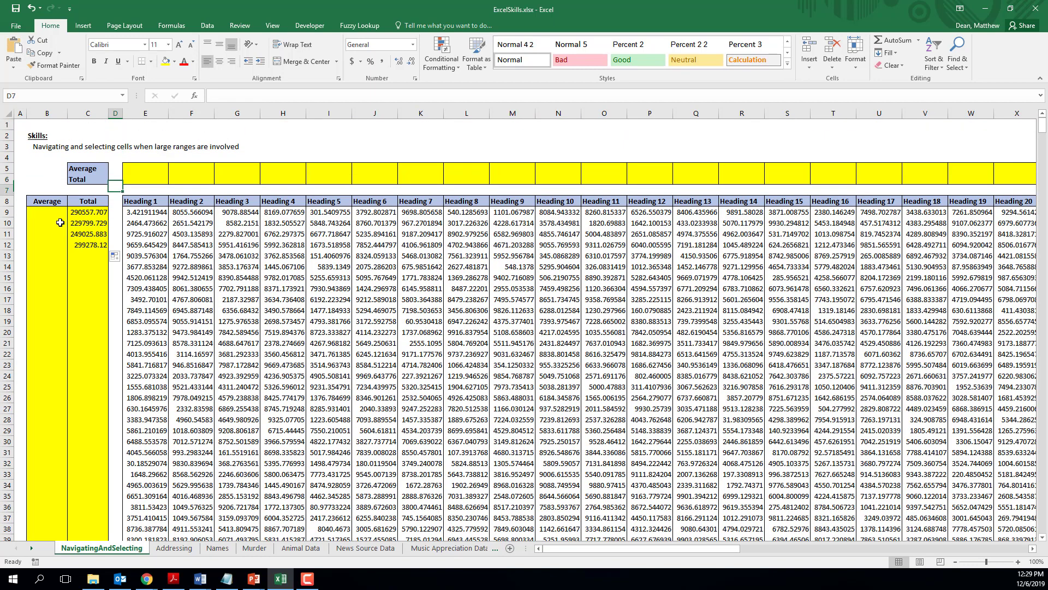
key(Right)
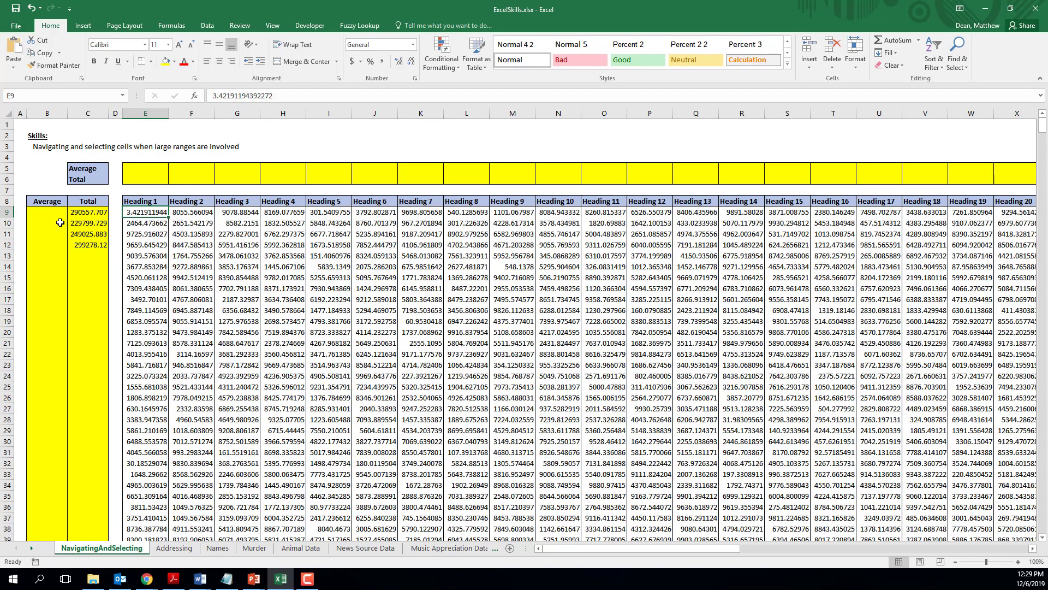
key(ctrl+Down)
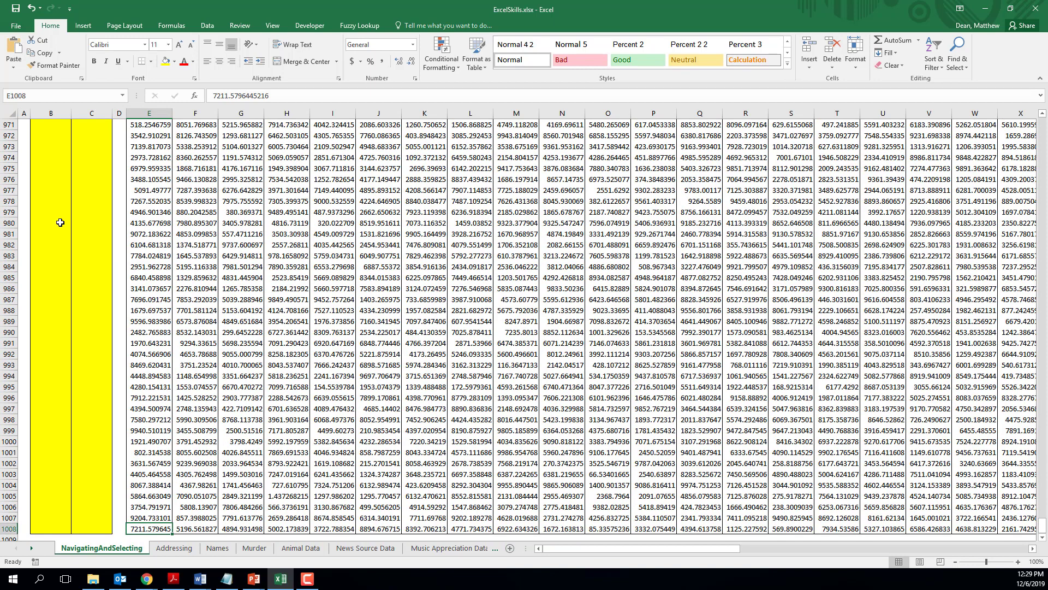
key(ctrl+Left)
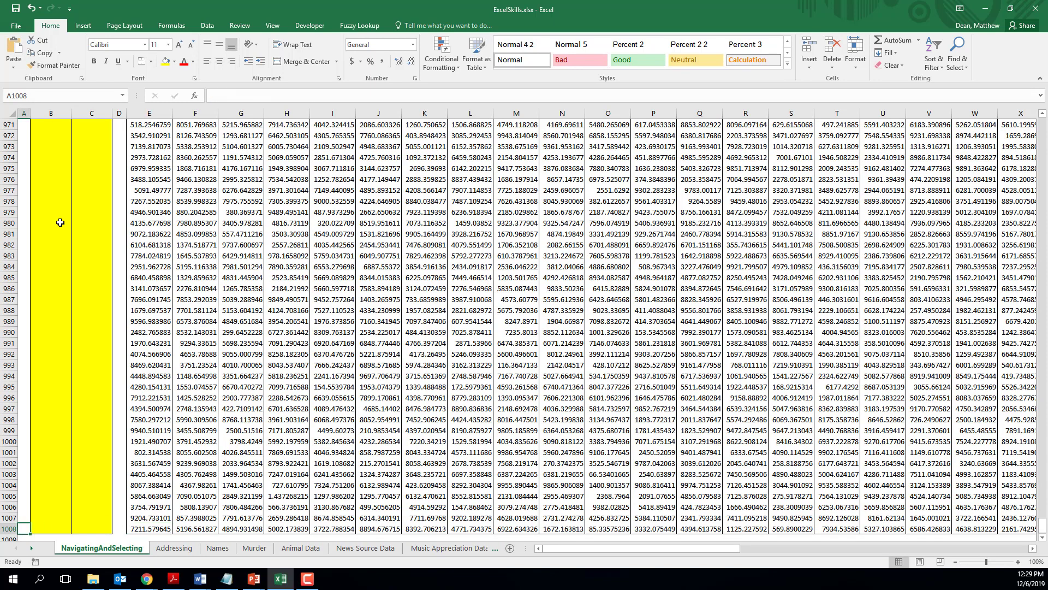
key(Right)
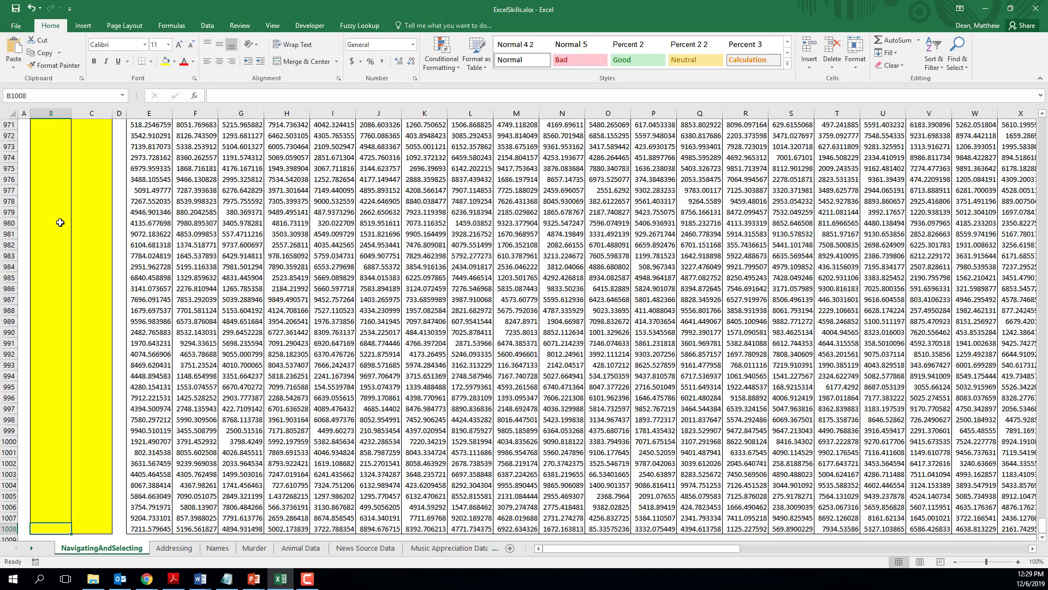
Step: Select the Average cells from B1008 up to B9 and fill them all with =AVERAGE(E1008:BB1008), relative to each row
key(ctrl+shift+Up)
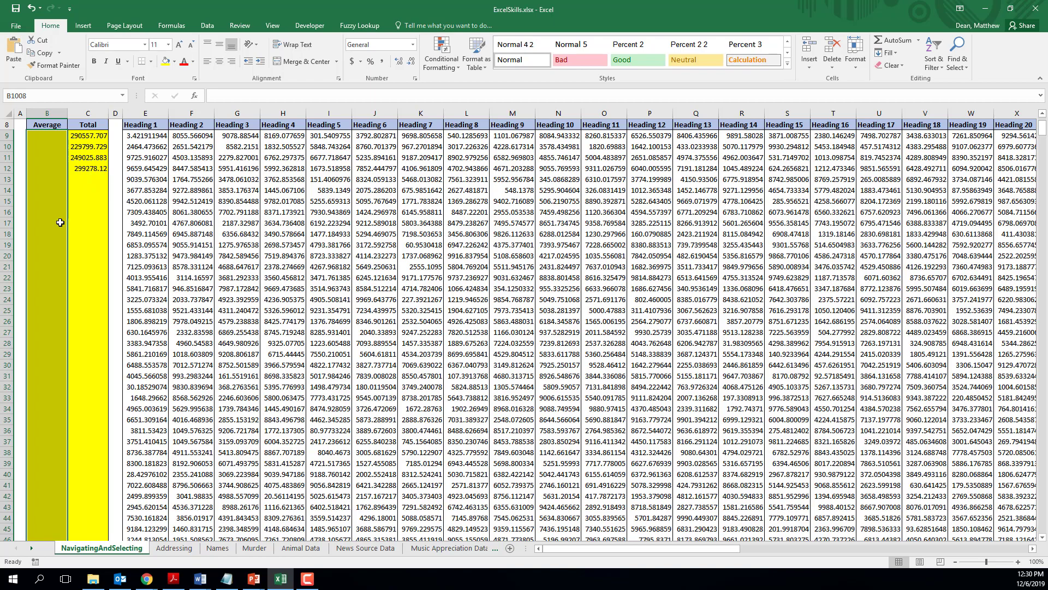
text(=)
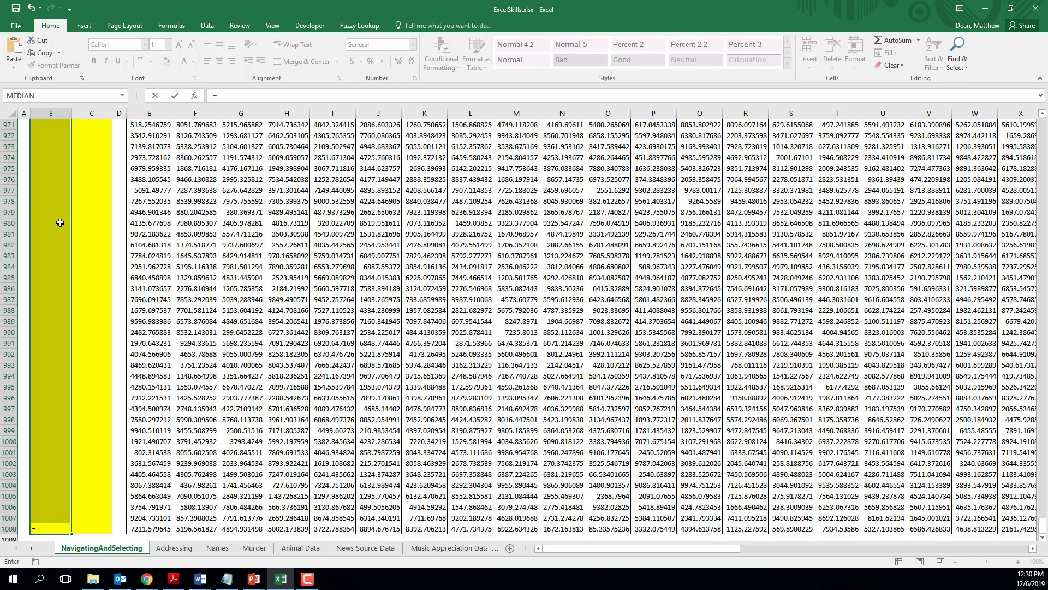
text(average()
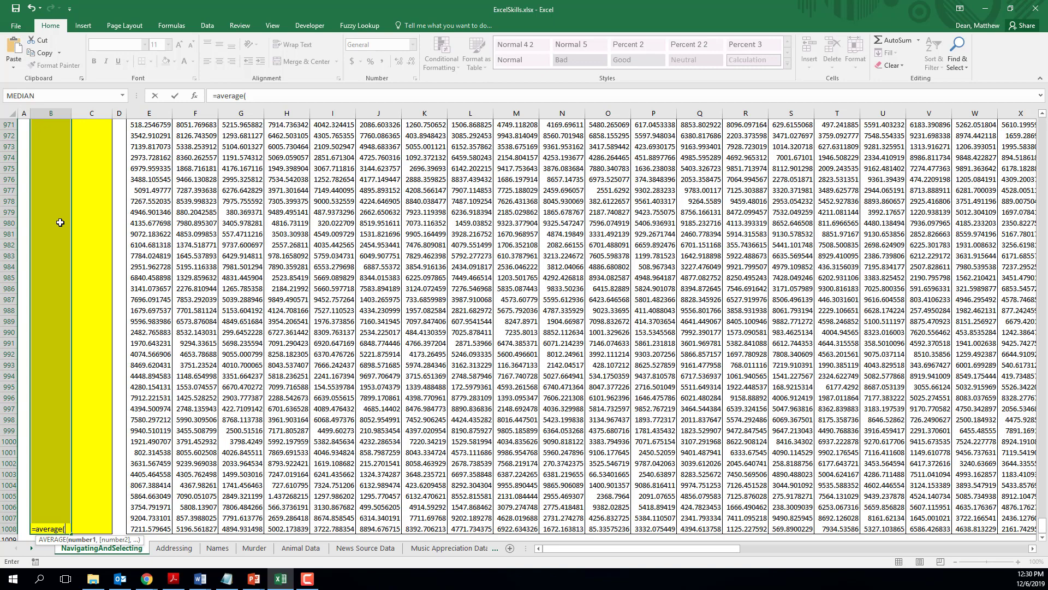
key(Right)
key(Right)
key(Right)
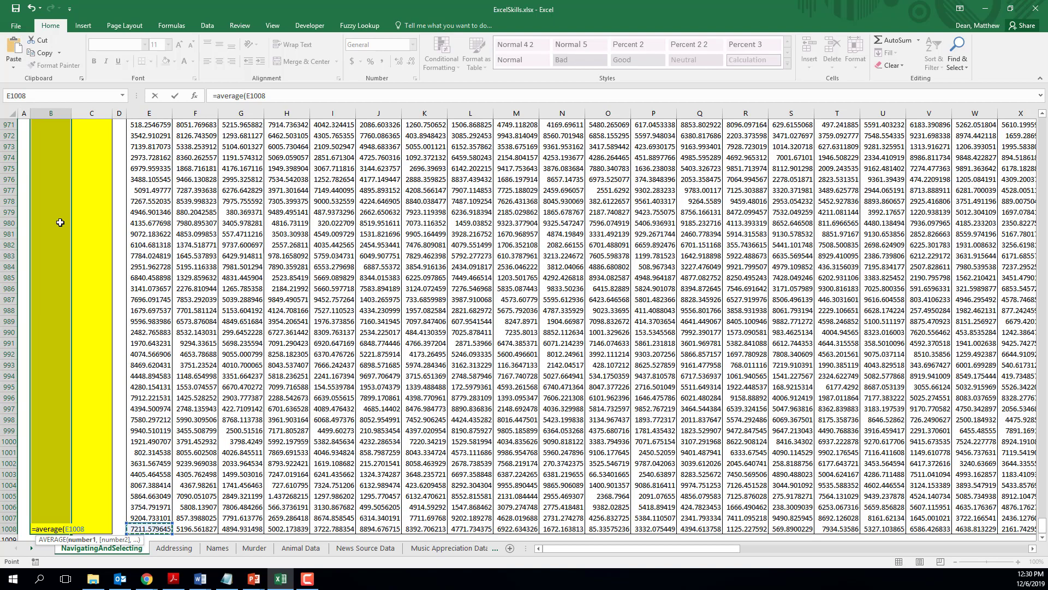
key(ctrl+shift+Right)
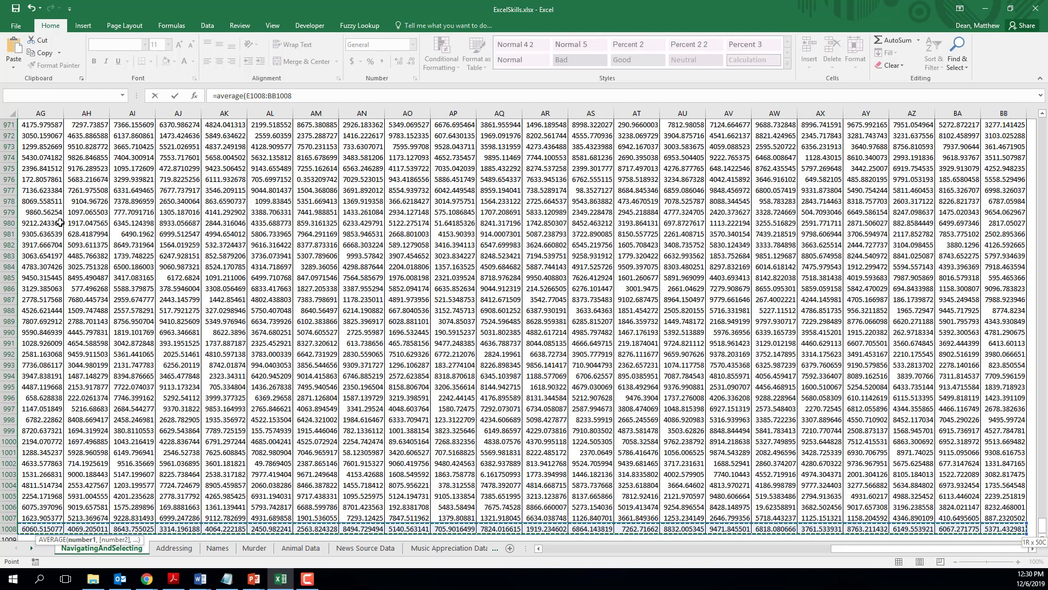
text())
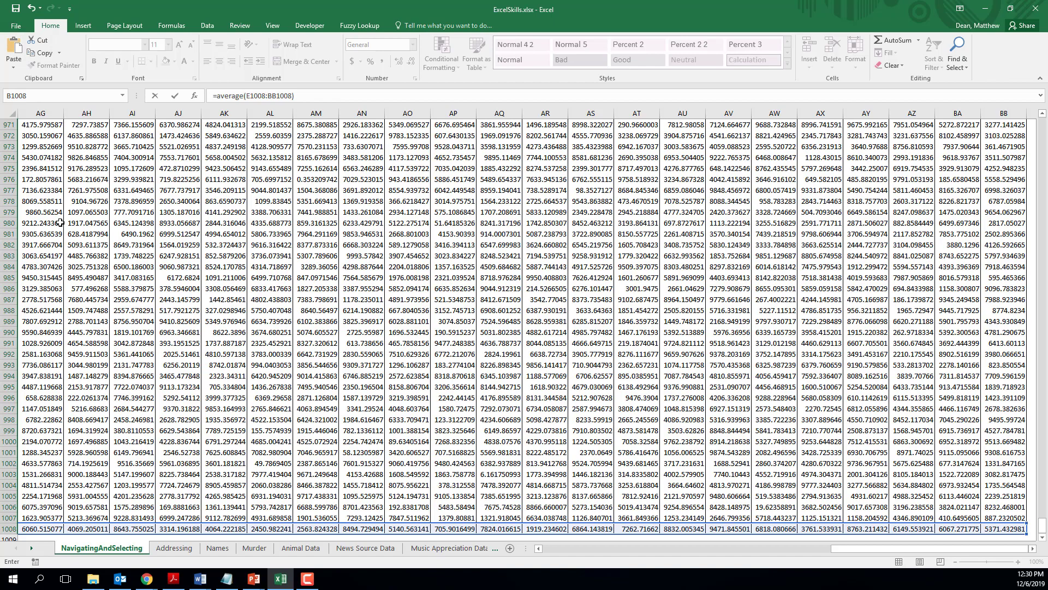
key(ctrl+Return)
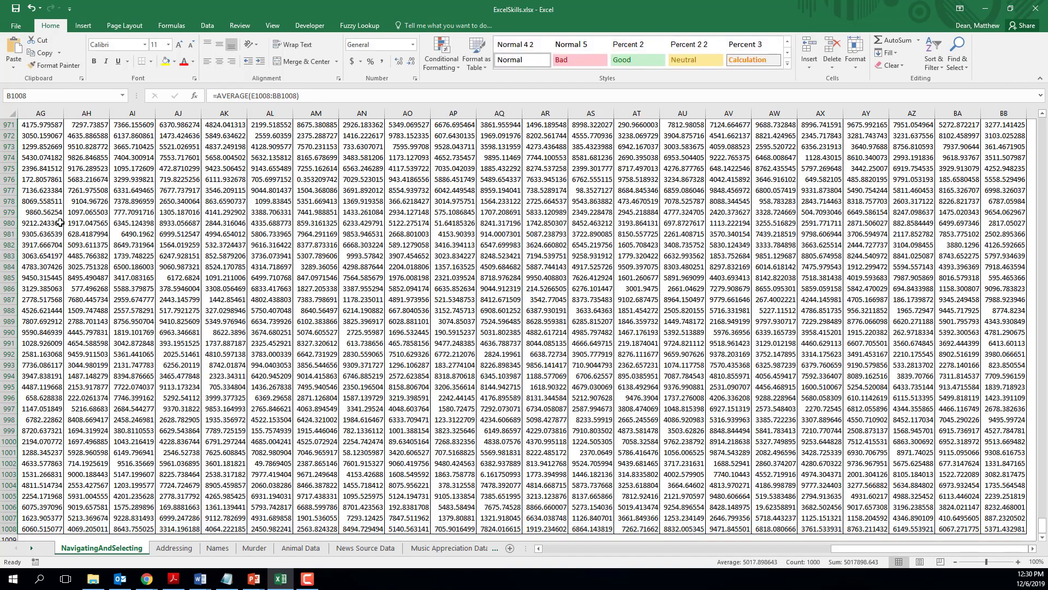
key(ctrl+BackSpace)
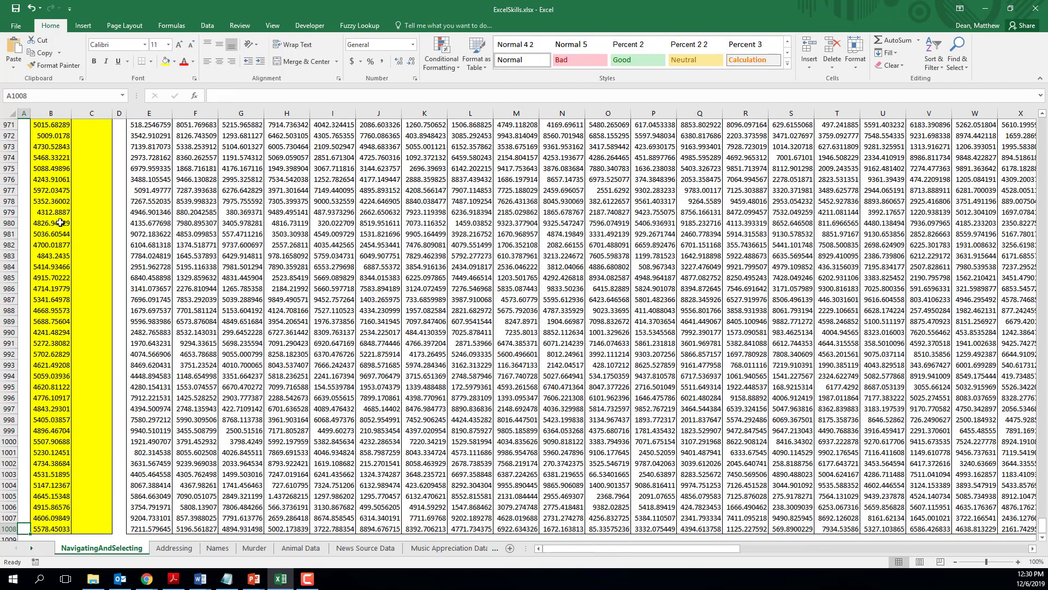
key(Up)
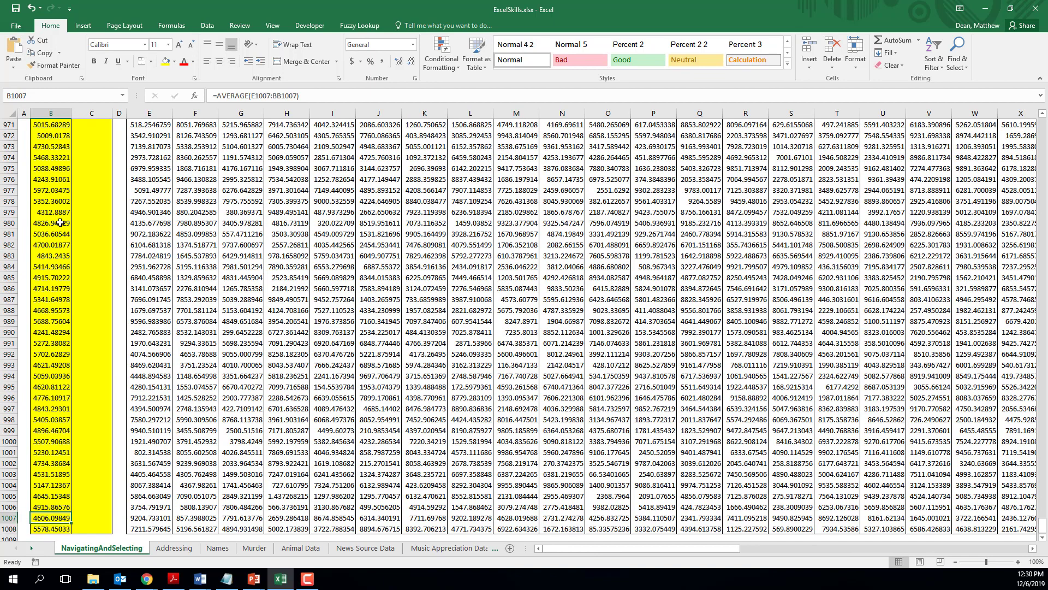
Step: Check the AVERAGE formulas row by row upward from the bottom of the Average column
key(Up)
key(Up)
key(Up)
key(Up)
key(Up)
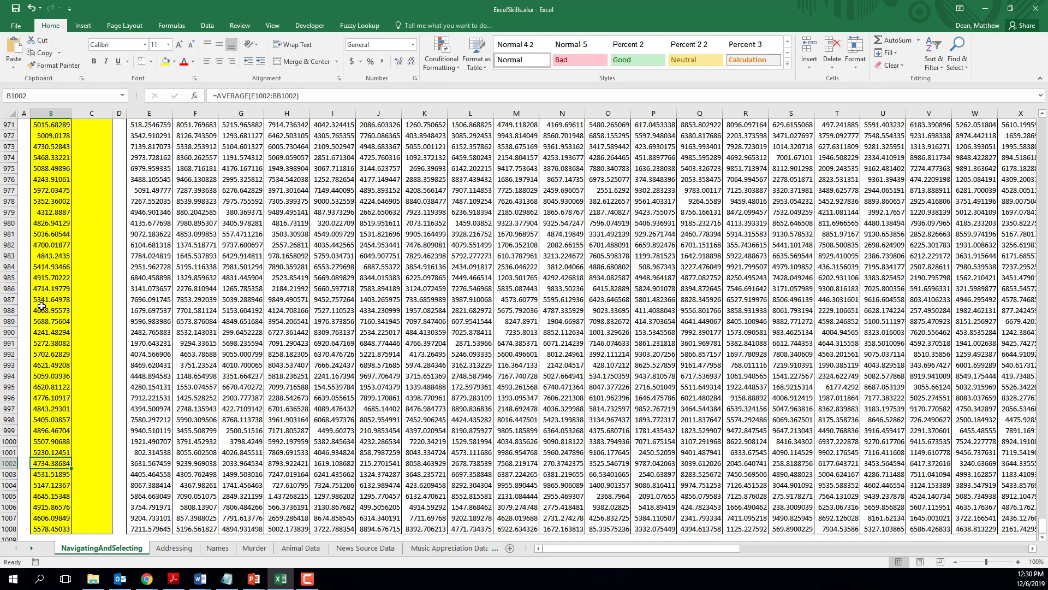
key(Up)
key(Up)
key(Up)
key(Up)
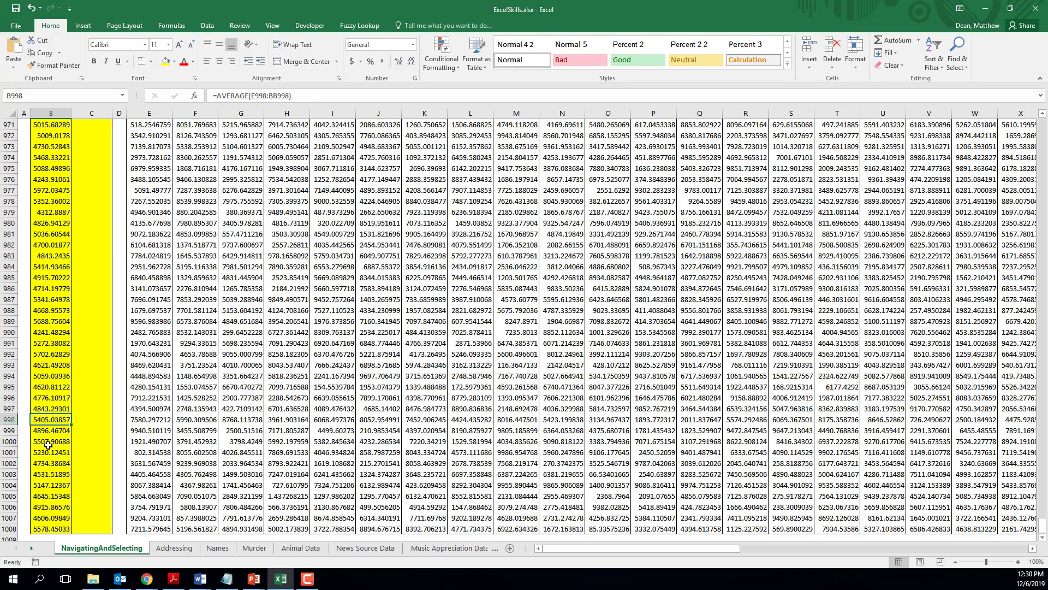
key(Up)
key(Up)
key(Up)
key(Up)
key(Up)
key(Up)
key(Up)
key(Up)
key(Up)
key(Up)
key(Up)
key(Up)
key(Up)
key(Up)
key(Up)
key(Up)
key(Up)
key(Up)
key(Up)
key(Up)
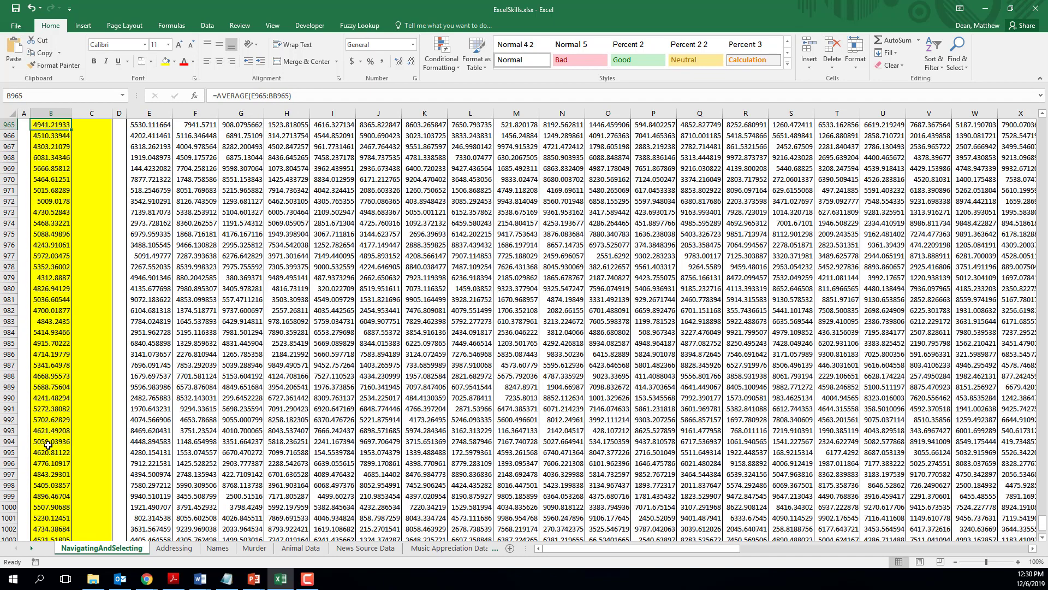
key(Up)
key(Up)
key(Up)
key(Up)
key(Up)
key(Up)
key(Up)
key(Up)
key(Up)
key(Up)
key(Up)
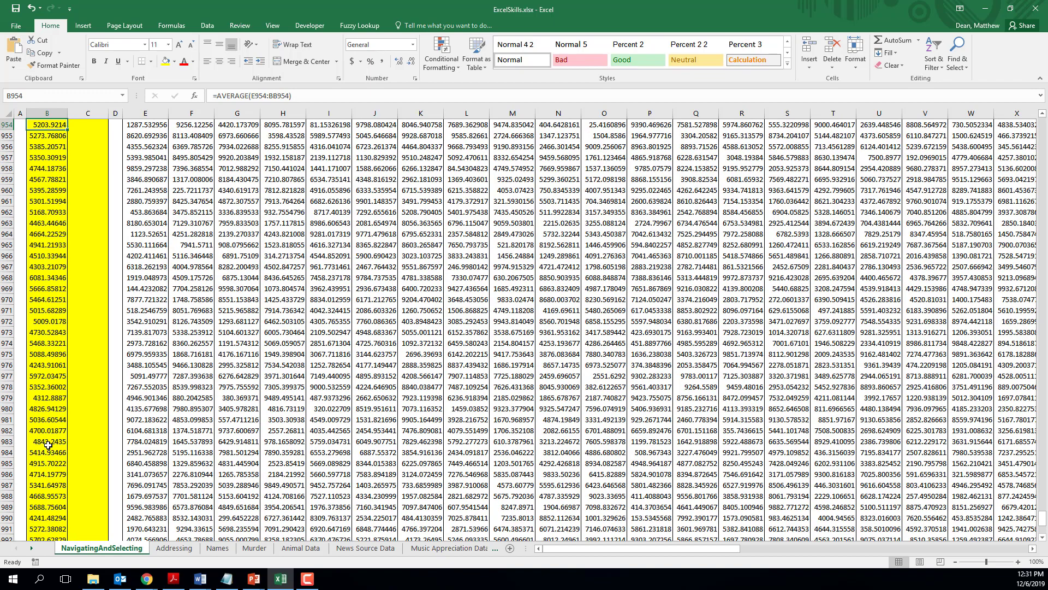
Step: Jump to the start of the Average column and check the formulas from B9 down to B18
key(ctrl+Up)
key(Down)
key(Down)
key(Down)
key(Down)
key(Down)
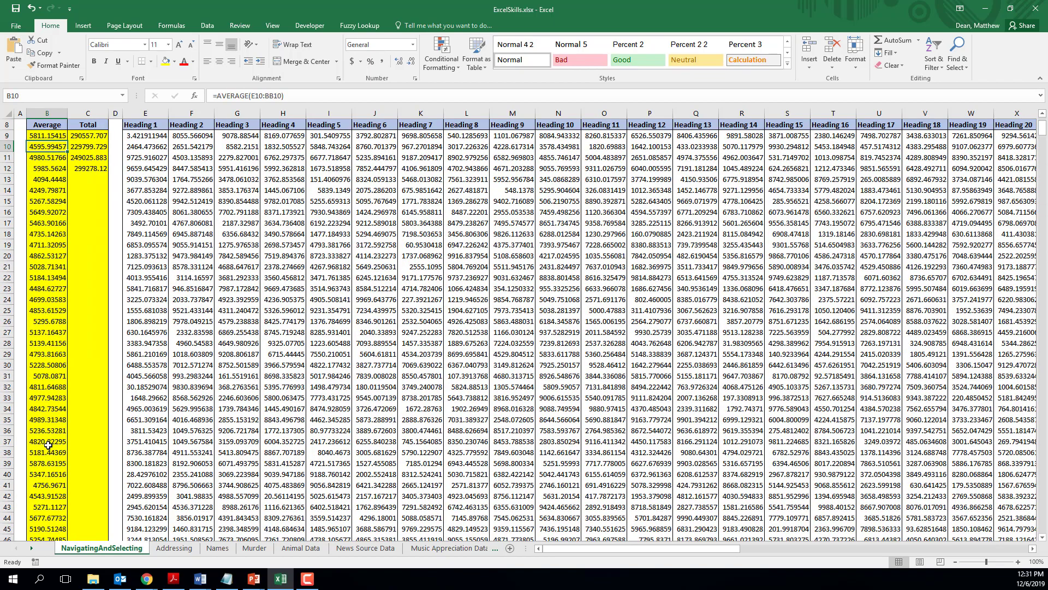
key(Down)
key(Down)
key(Down)
key(Down)
key(Down)
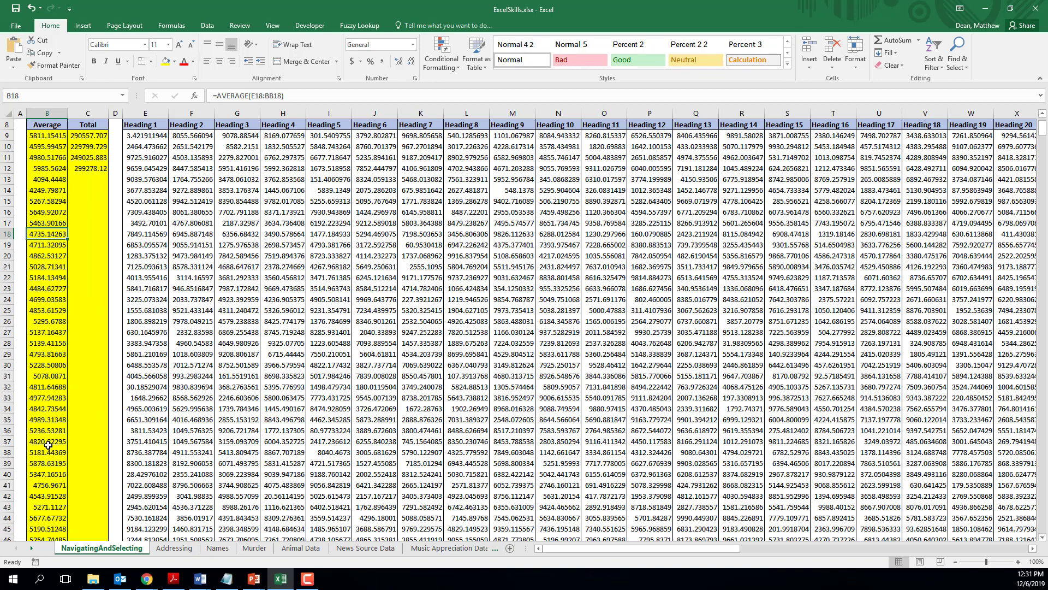
Step: Clear the totals in C10:C12, and fill the sum formula from C9 down the Total column to the last data row
click(94, 135)
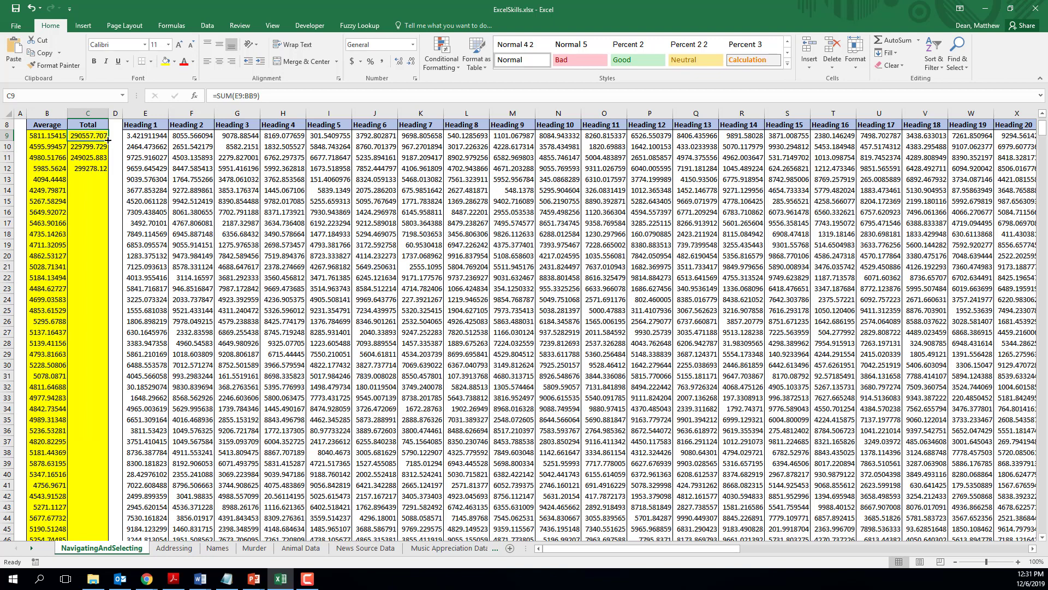
drag(108, 141, 91, 165)
key(Delete)
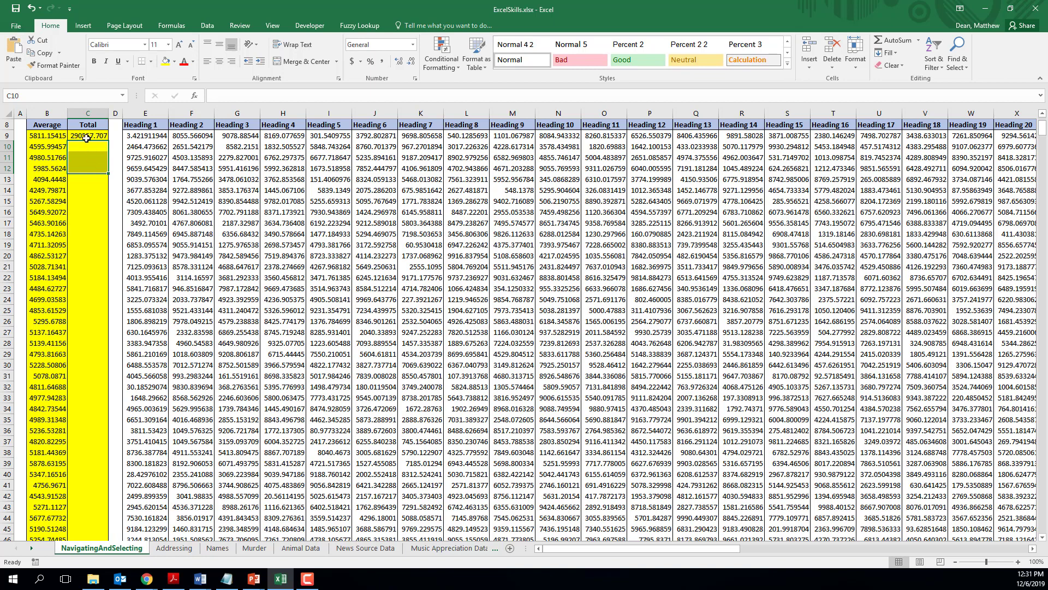
click(101, 137)
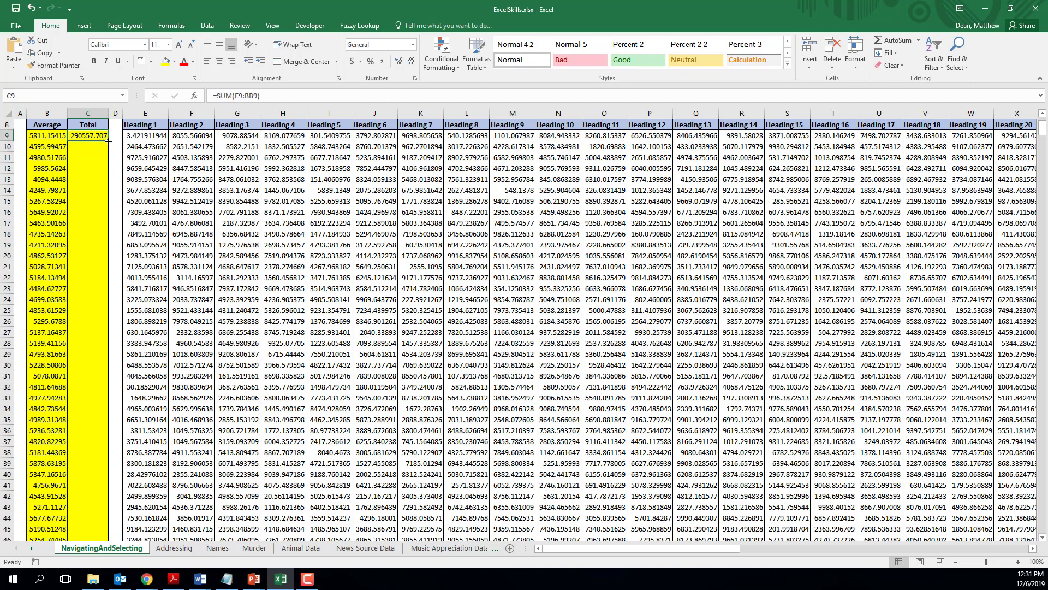
double_click(108, 142)
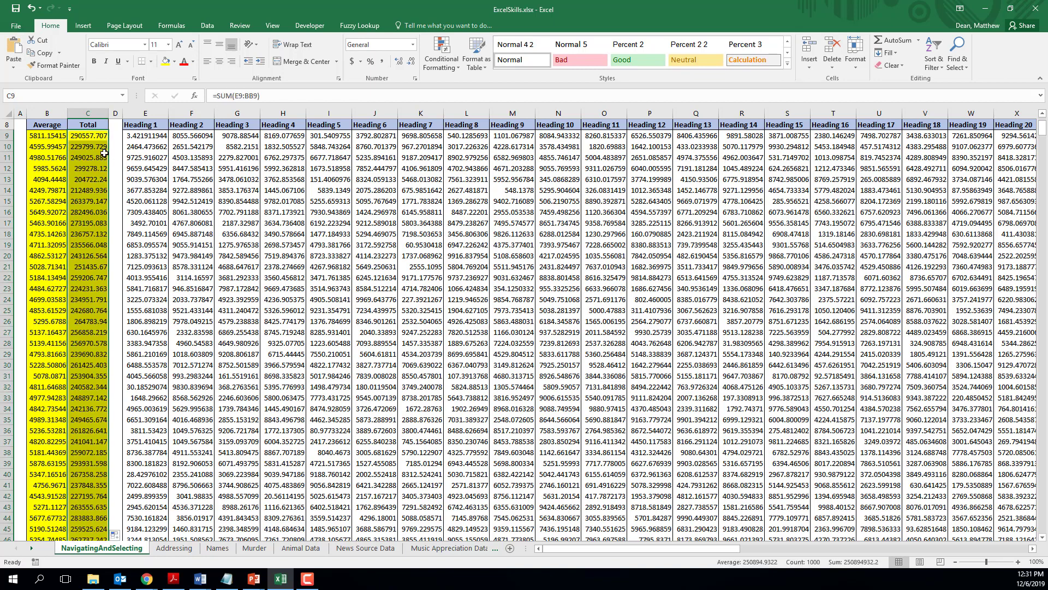
Step: Check the SUM formulas in the Total column from C10 to the last row, C1008, and return to the Total header
click(92, 150)
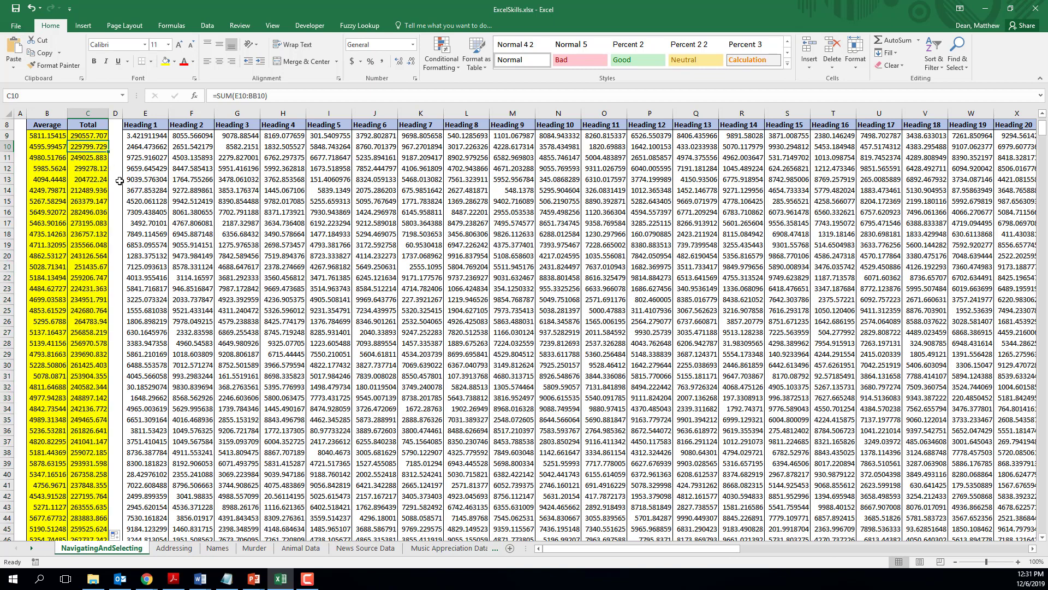
key(Down)
key(Down)
key(Down)
key(Down)
key(Down)
key(Down)
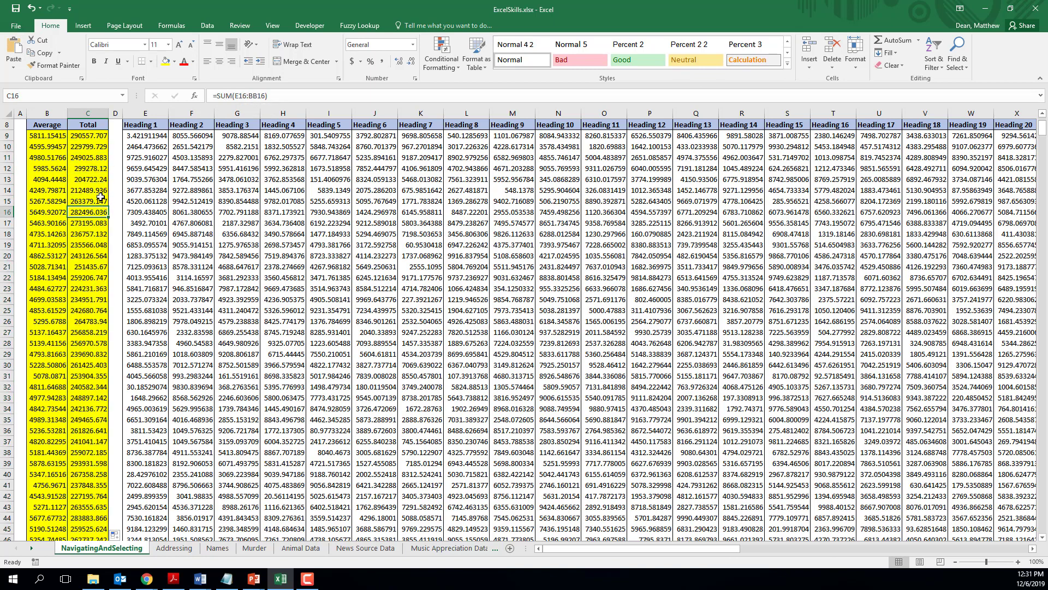
key(ctrl+Down)
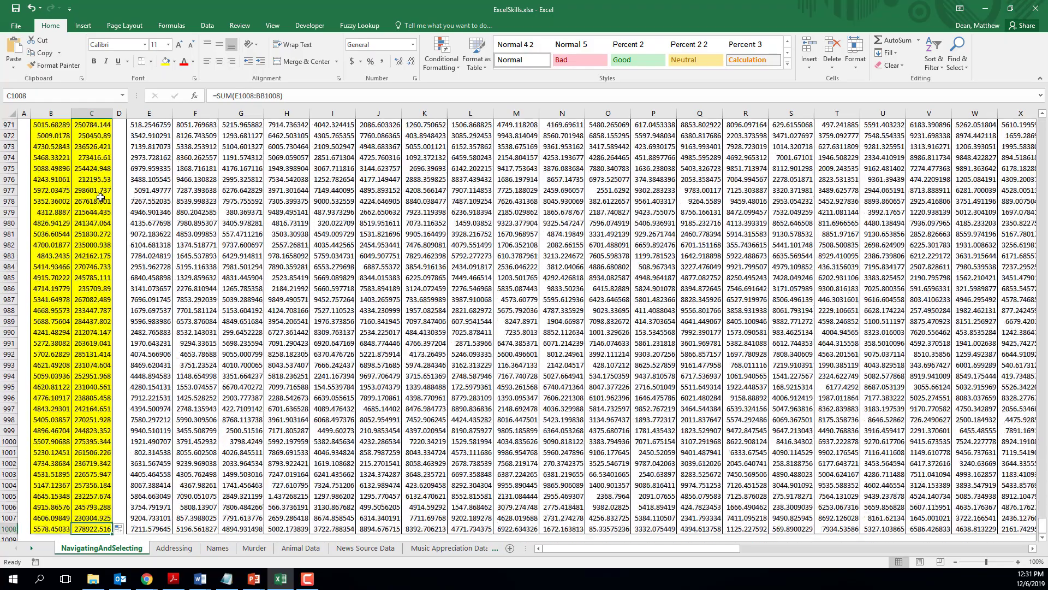
key(ctrl+Up)
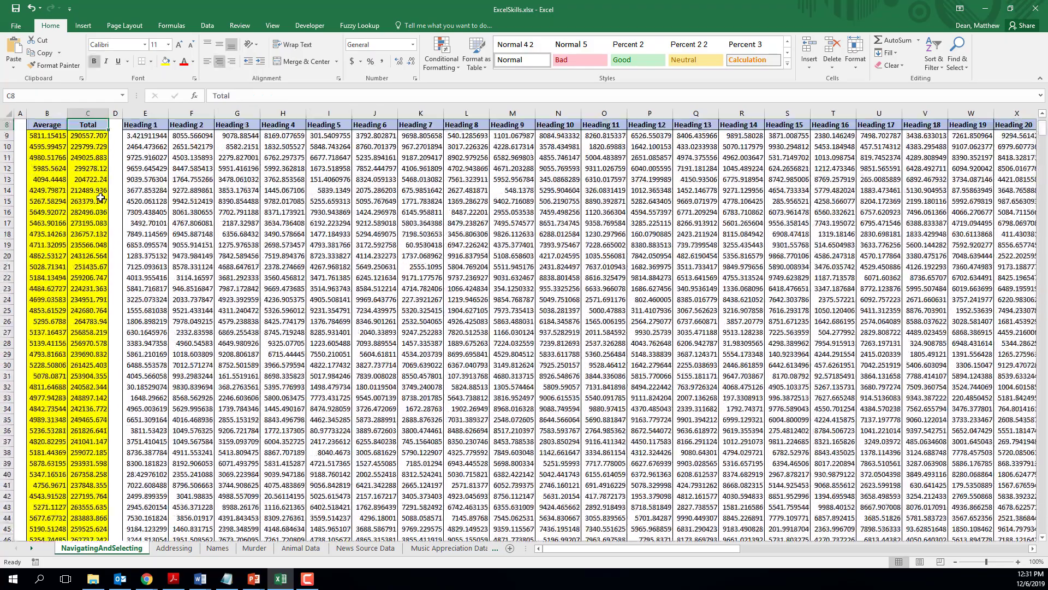
key(ctrl+Left)
key(ctrl+Right)
key(ctrl+Left)
key(ctrl+Left)
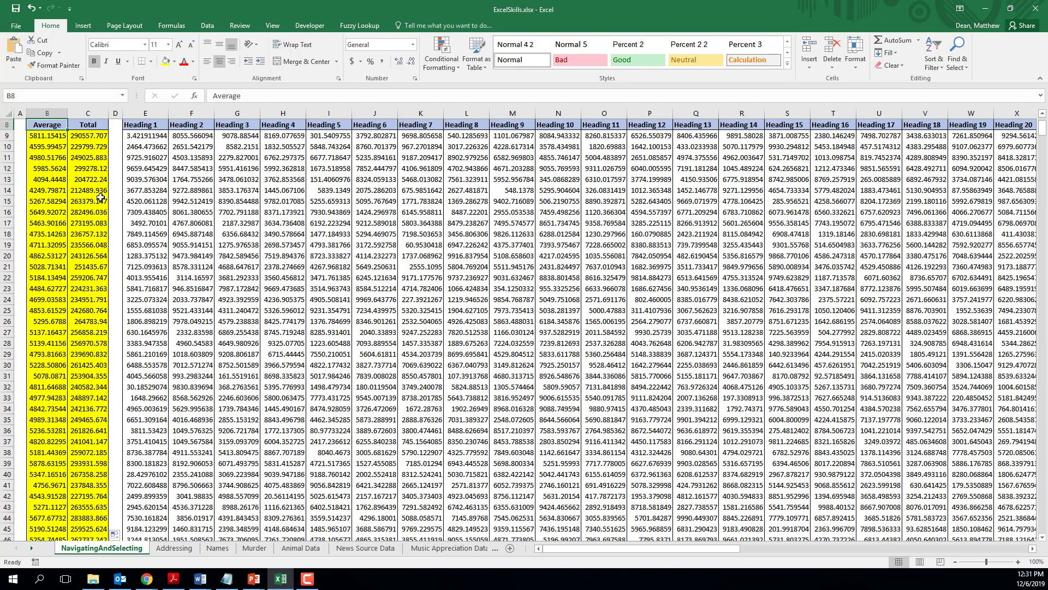
key(ctrl+Right)
key(ctrl+Right)
key(Right)
key(Right)
key(Left)
key(Left)
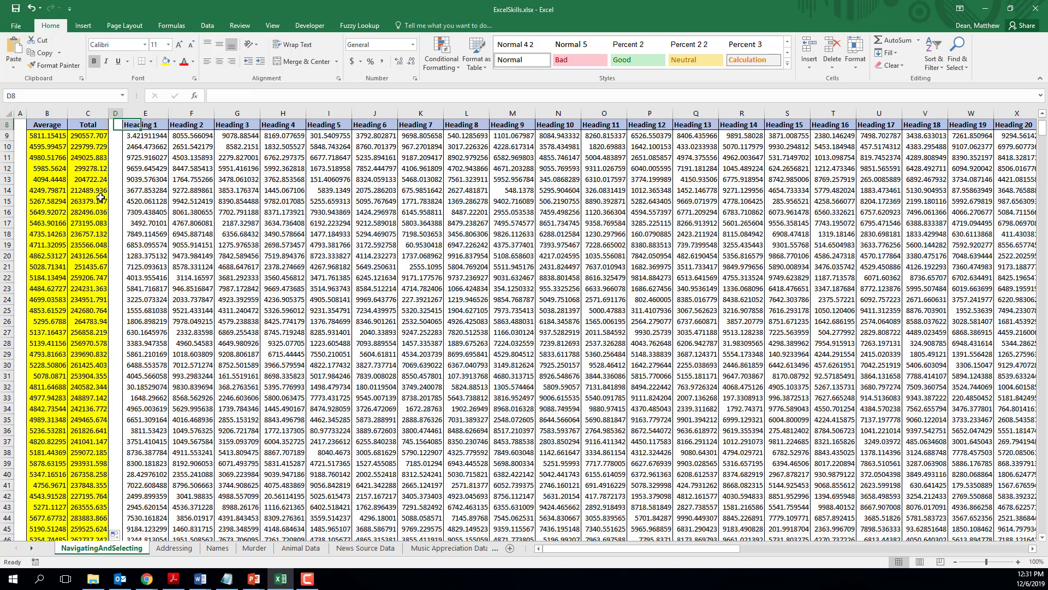
key(Right)
scroll(101, 198, up, 2)
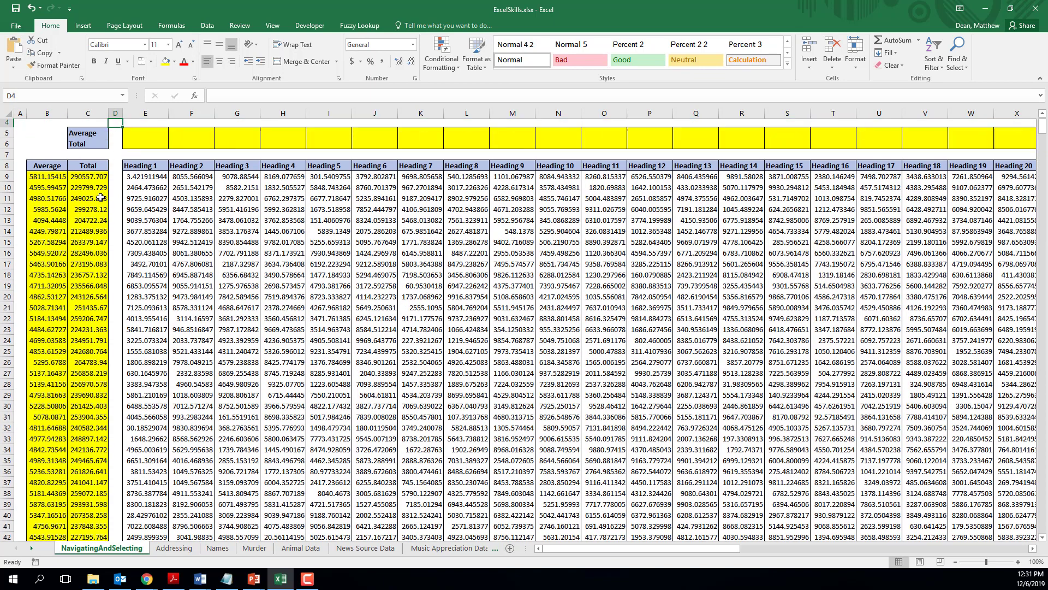
key(Down)
key(Left)
key(Left)
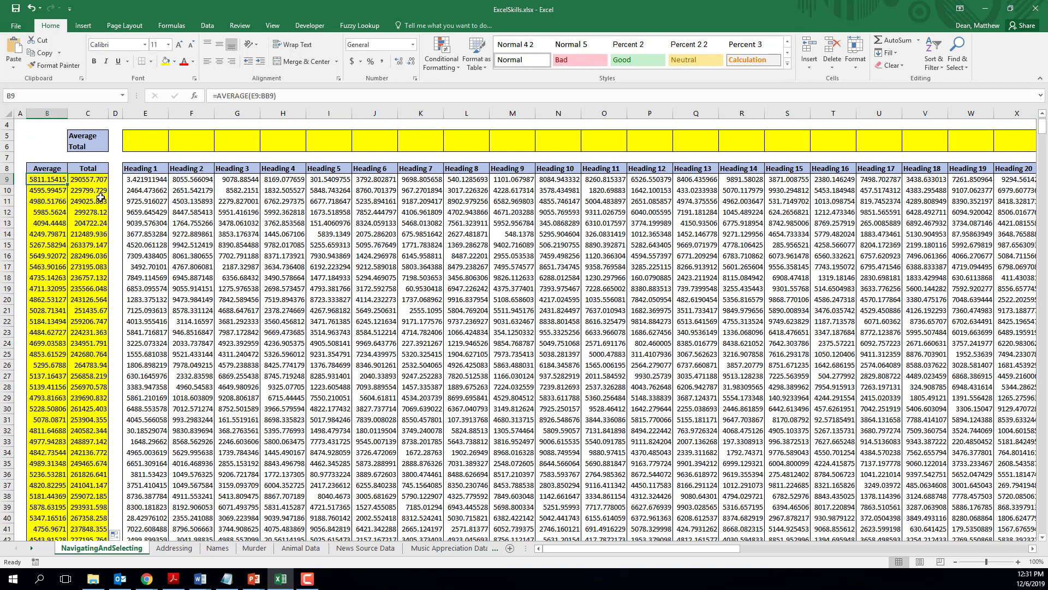
key(Right)
key(Left)
key(Right)
key(Right)
key(Right)
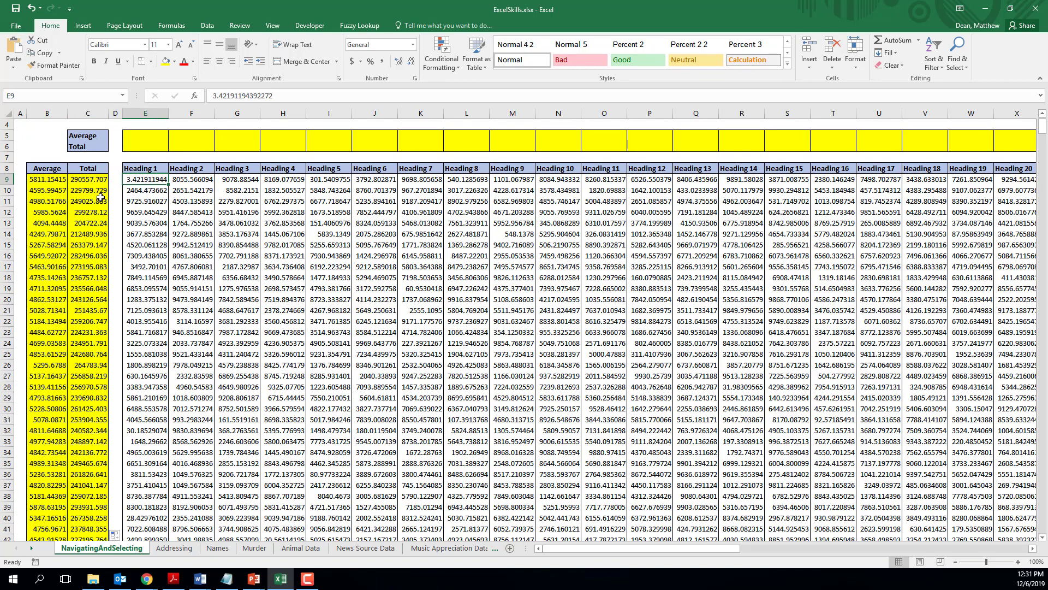
Step: Step through the blank Total and Average cells above Heading 1, E6 and E5, and return to E9
key(Up)
key(Up)
key(Up)
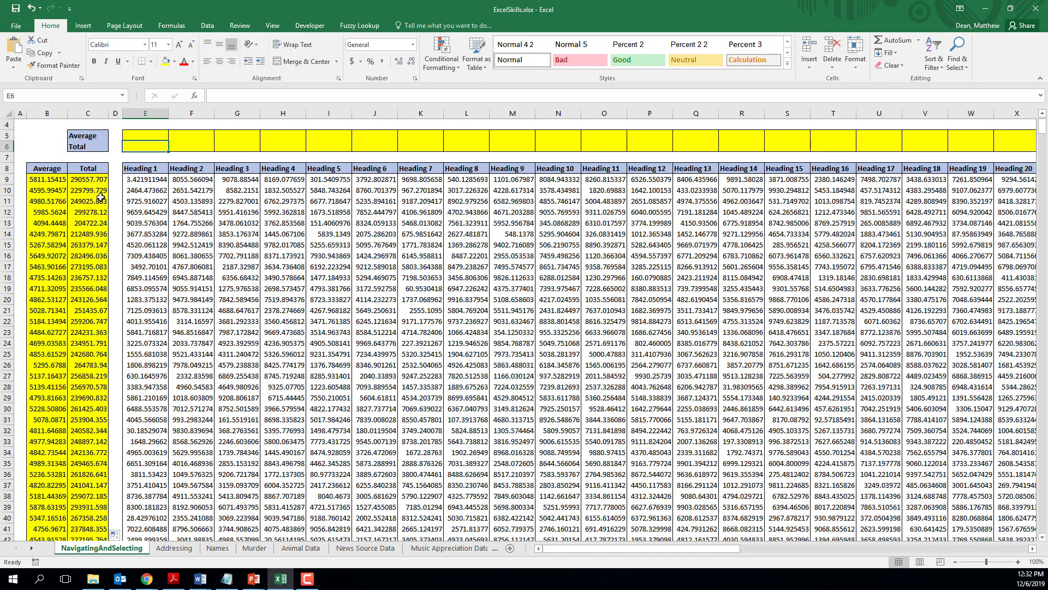
key(Up)
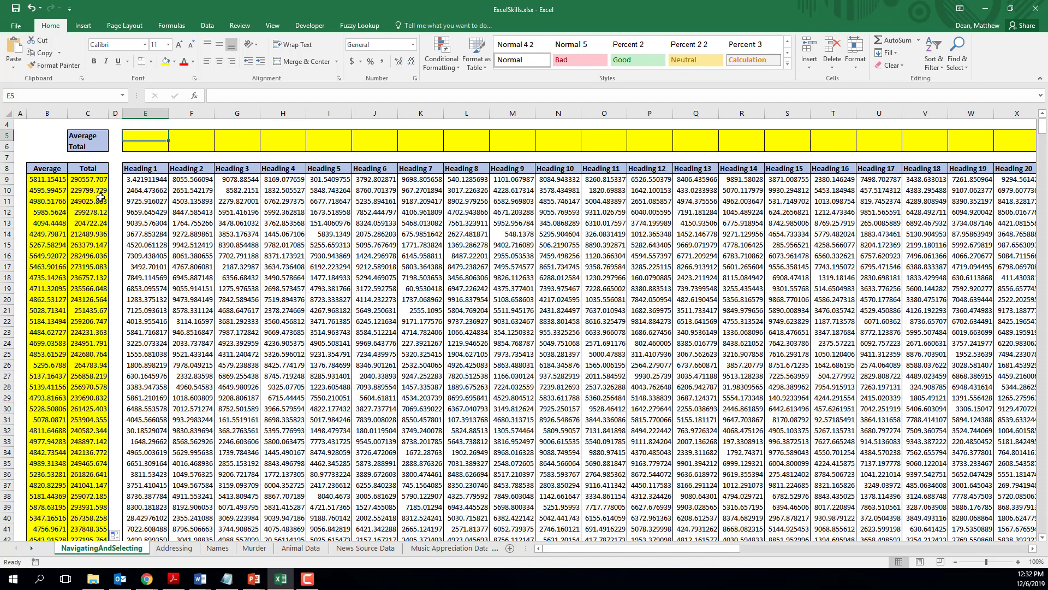
key(Down)
key(Down)
key(Down)
key(Down)
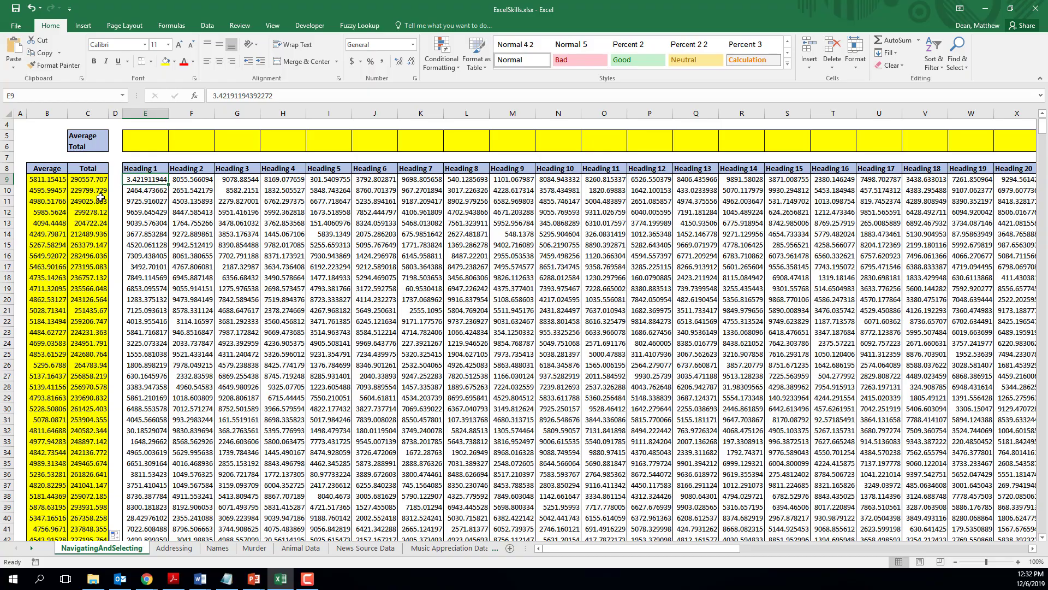
Step: Jump along row 9 to the last data column, BB9, and back to the Heading 1 data
key(ctrl+Right)
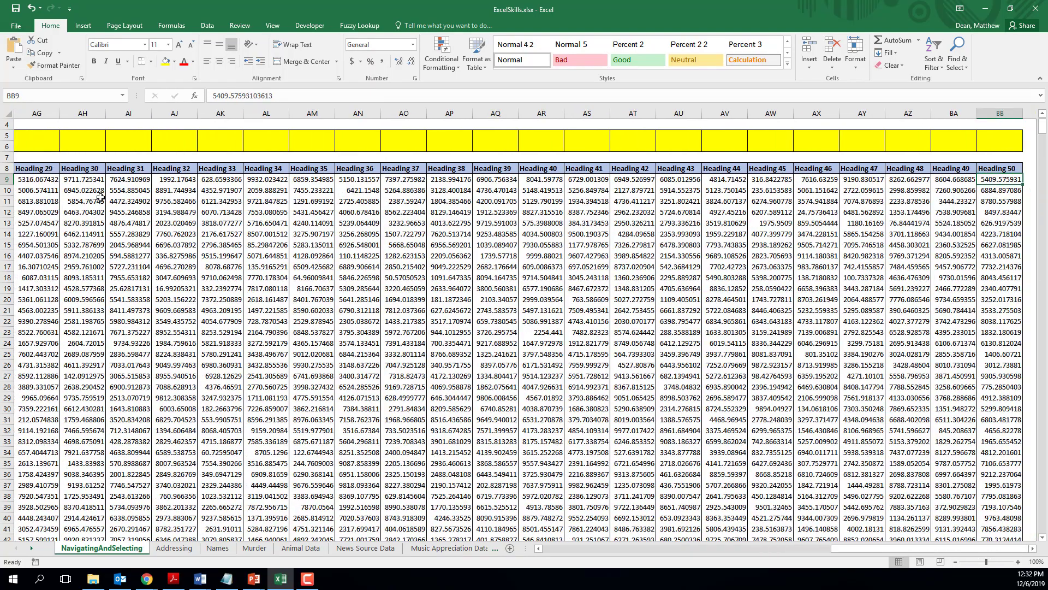
key(ctrl+Left)
key(ctrl+Left)
key(ctrl+Left)
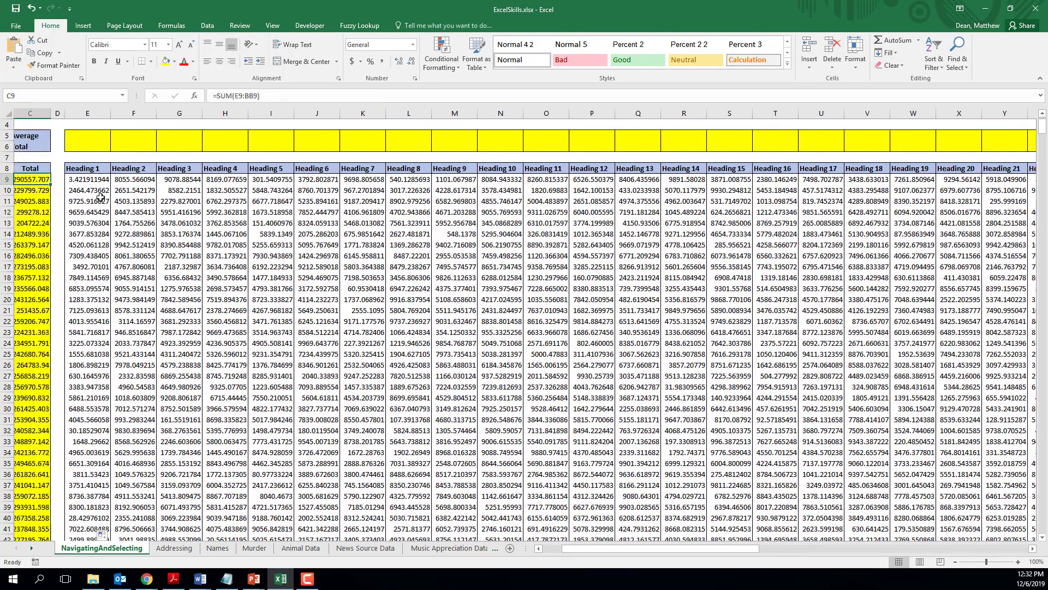
key(ctrl+Right)
key(ctrl+Right)
Step: Try to select the Total row's cells from E6 across to the last heading column
key(Up)
key(Up)
key(Up)
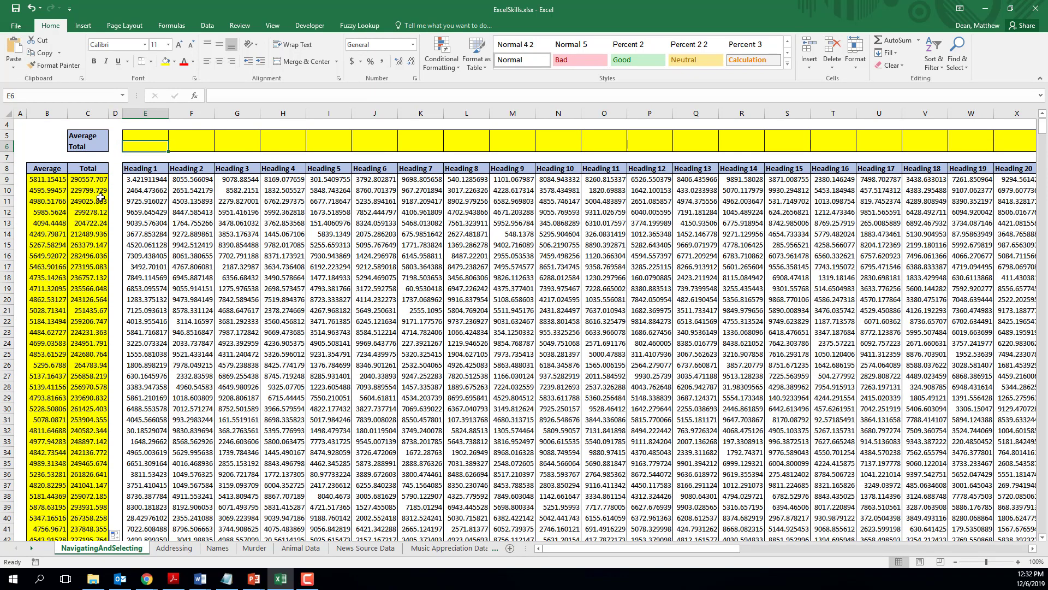
key(ctrl+shift+Right)
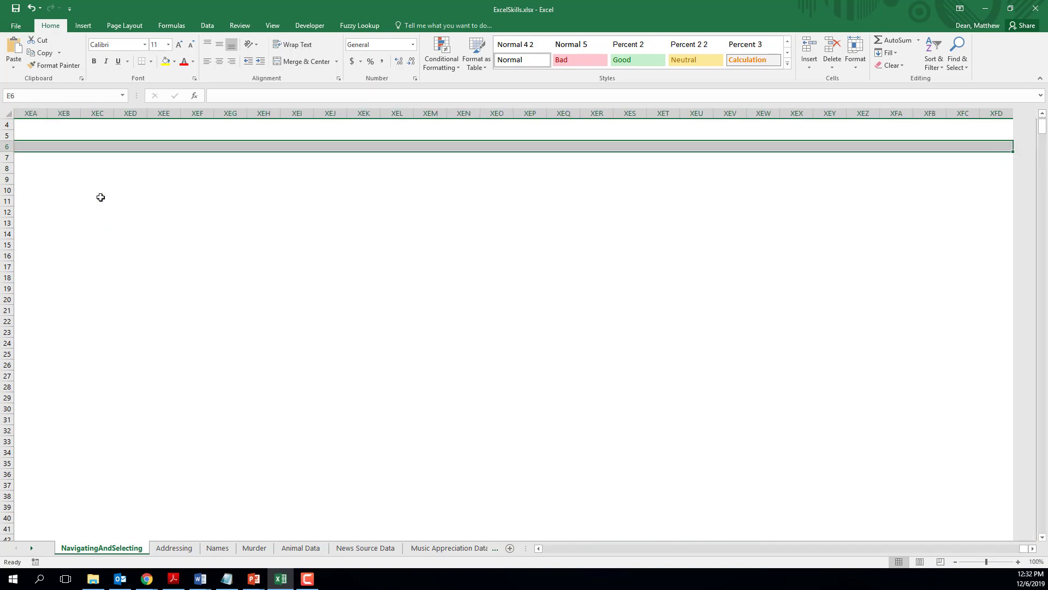
Step: Go to the Average row's last cell, BB5, by way of the end of the data in row 9
key(Down)
key(Down)
key(Down)
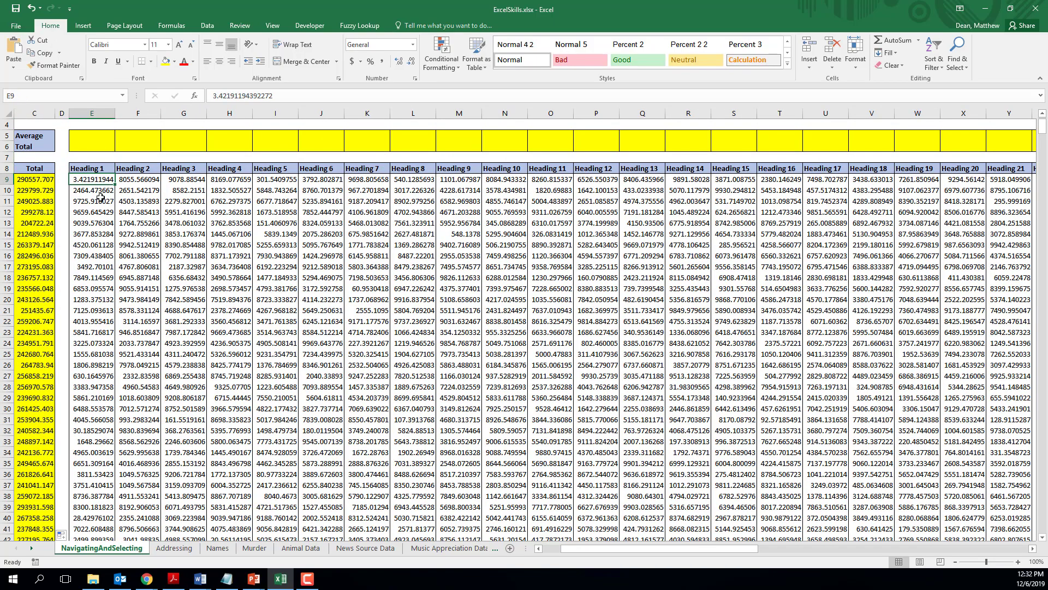
key(ctrl+Right)
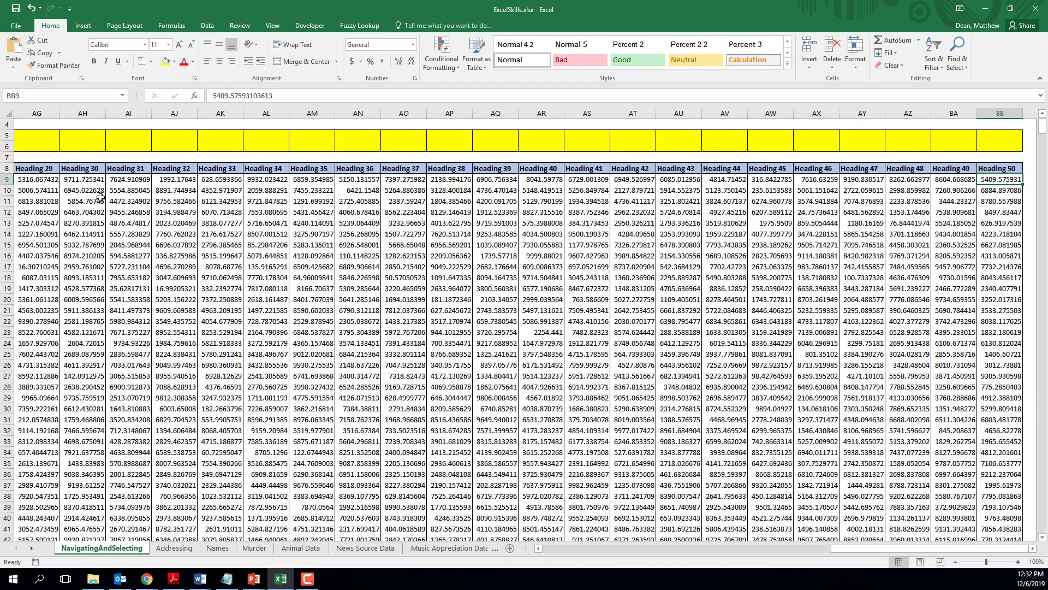
key(Up)
key(Up)
key(Up)
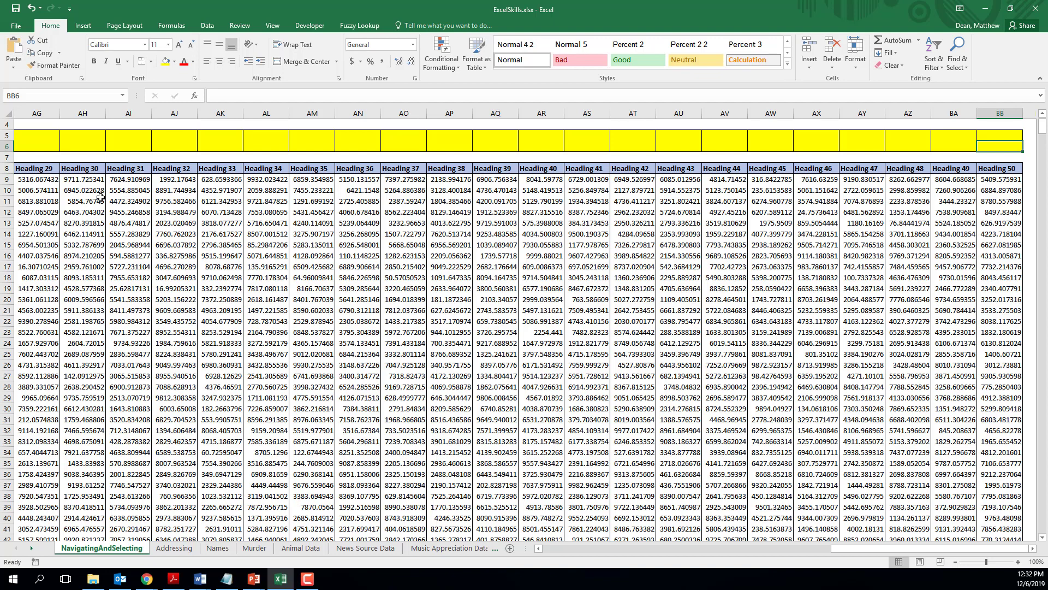
key(Up)
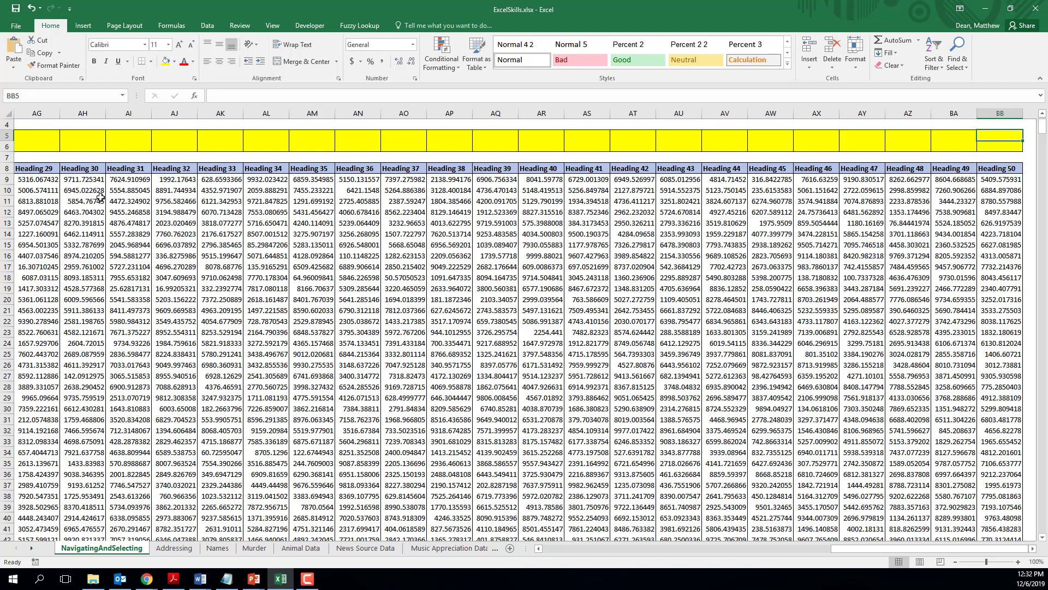
Step: Select the Average row's cells from BB5 back to the Heading 1 column, E5, leaving out blank column D and the label
key(ctrl+shift+Left)
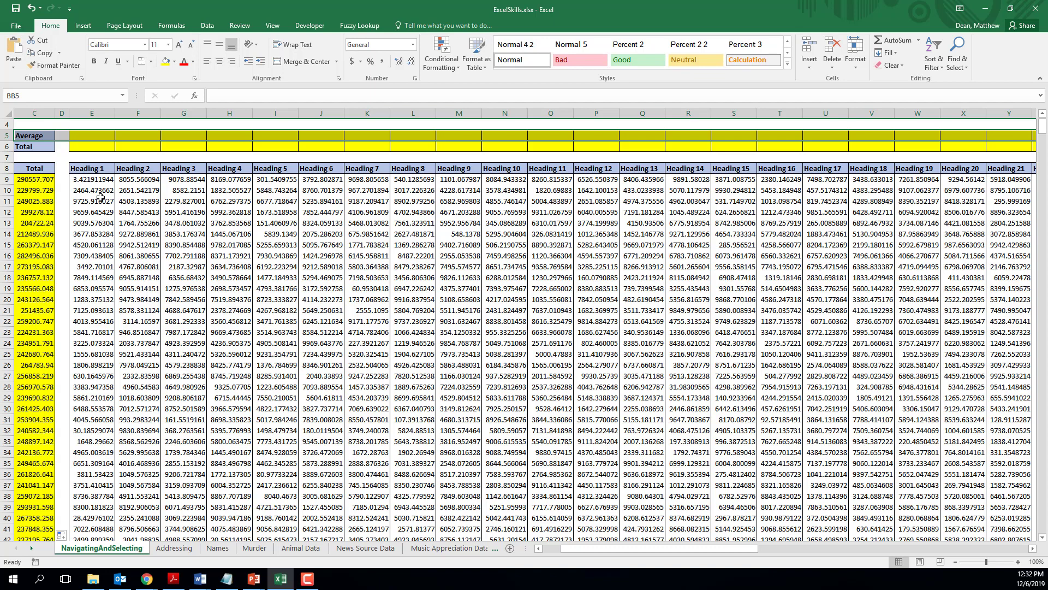
key(shift+Right)
key(shift+Right)
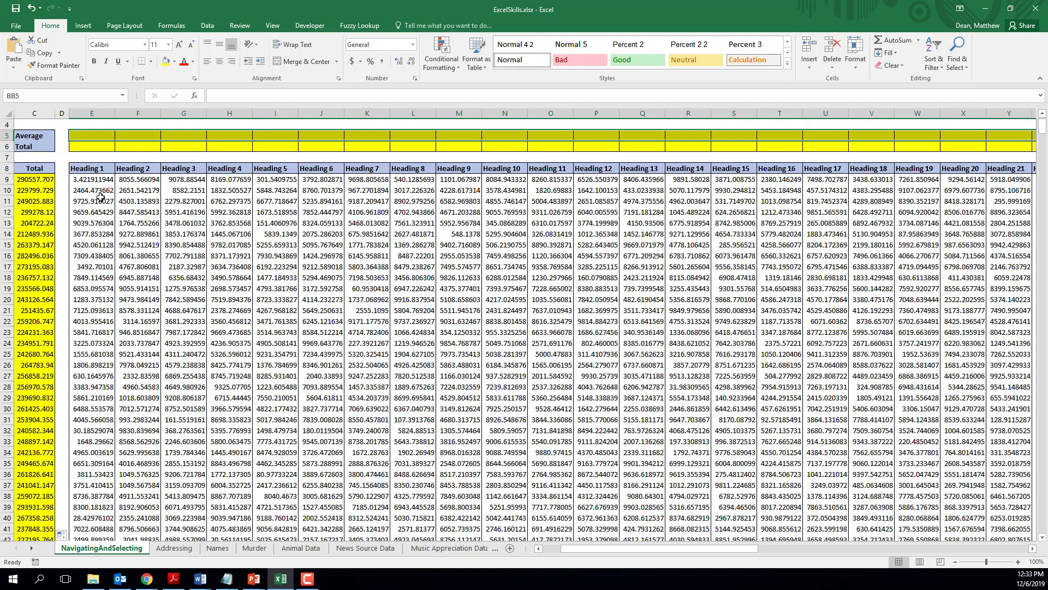
key(shift+Left)
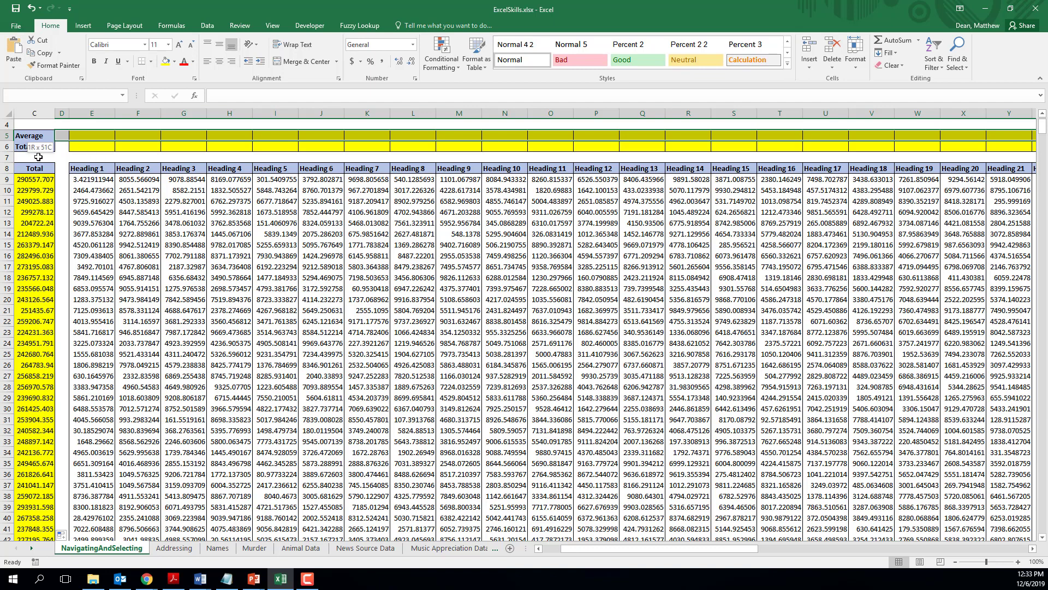
key(shift+Right)
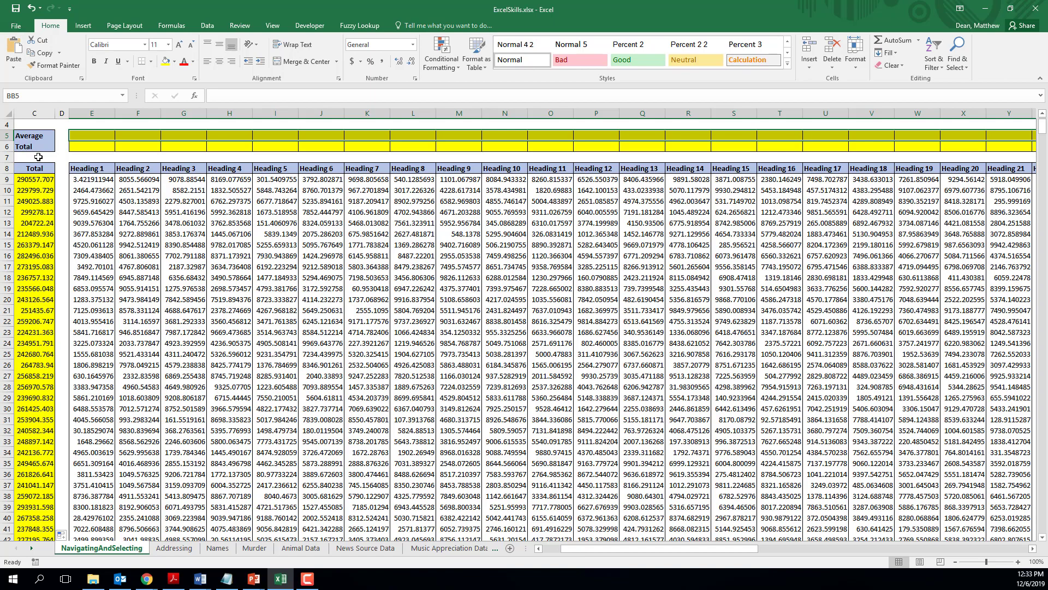
Step: Fill all selected Average row cells at once with =AVERAGE(BB9:BB1008), letting the reference adjust to each column
text(=)
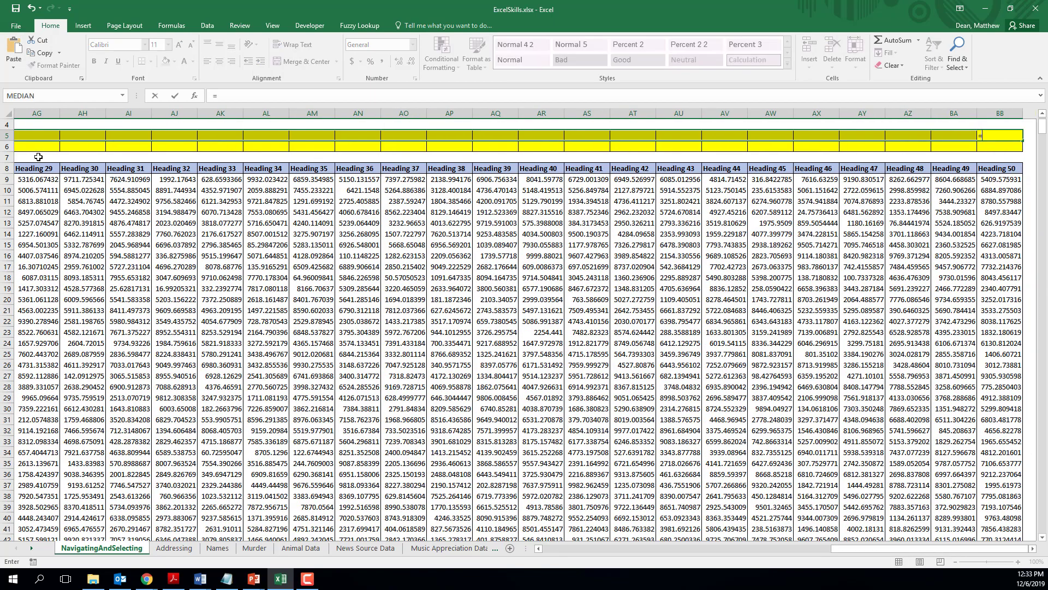
text(average()
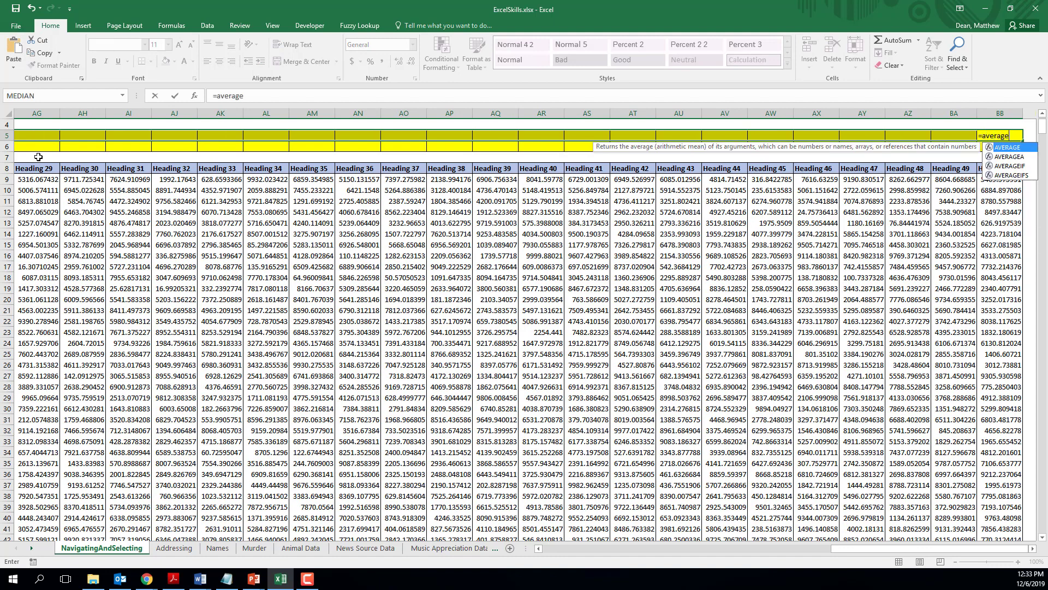
key(Down)
key(Down)
key(Down)
key(Down)
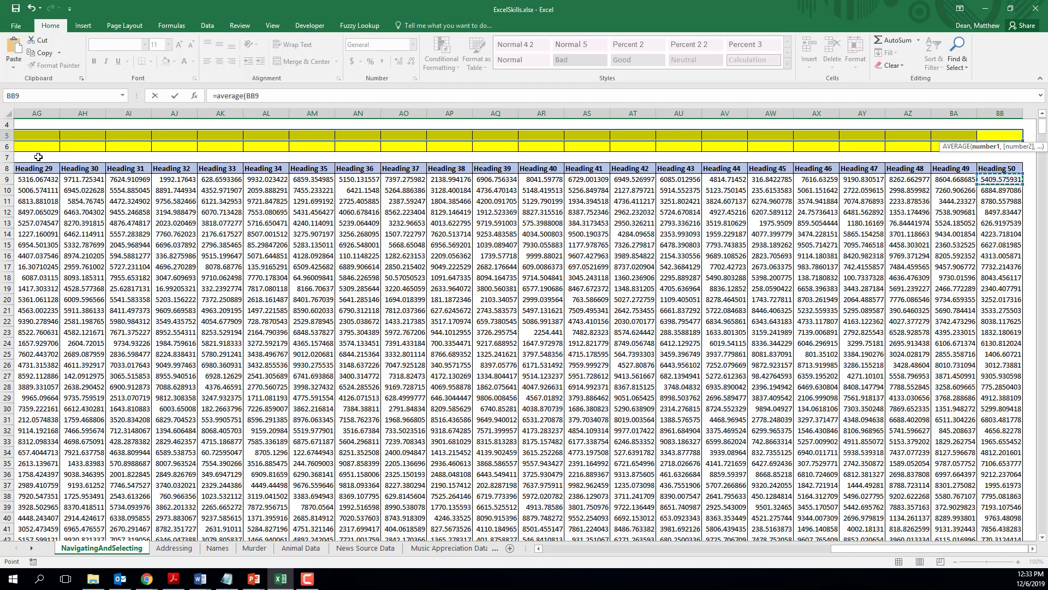
key(ctrl+shift+Down)
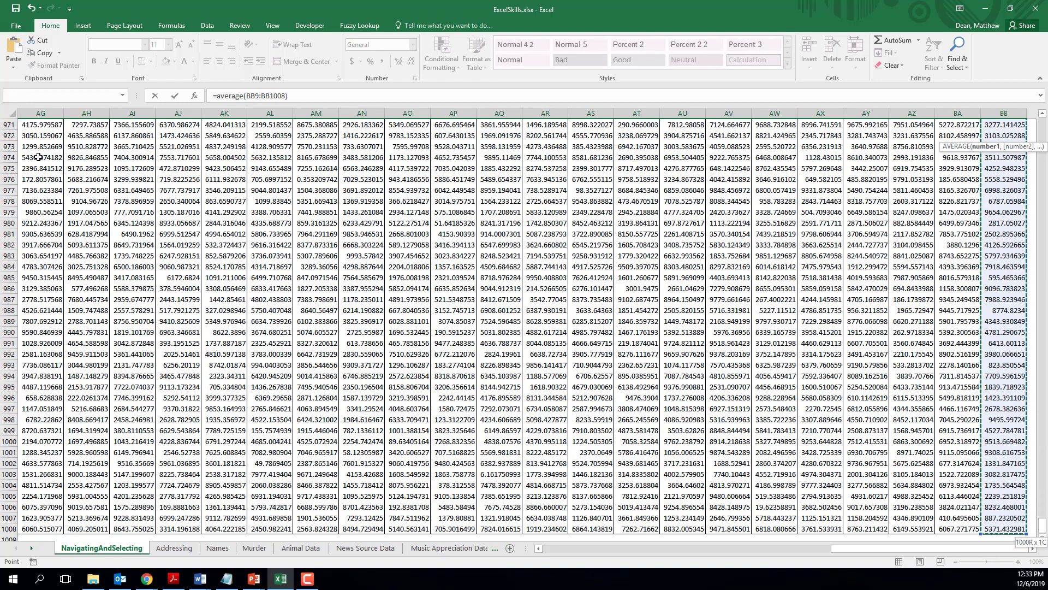
text())
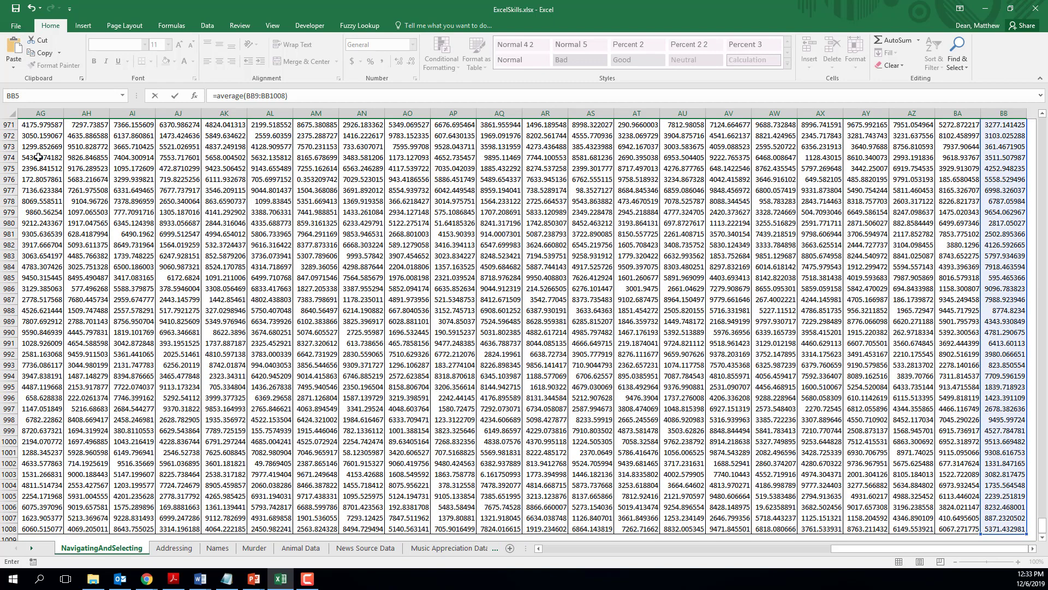
key(ctrl+Return)
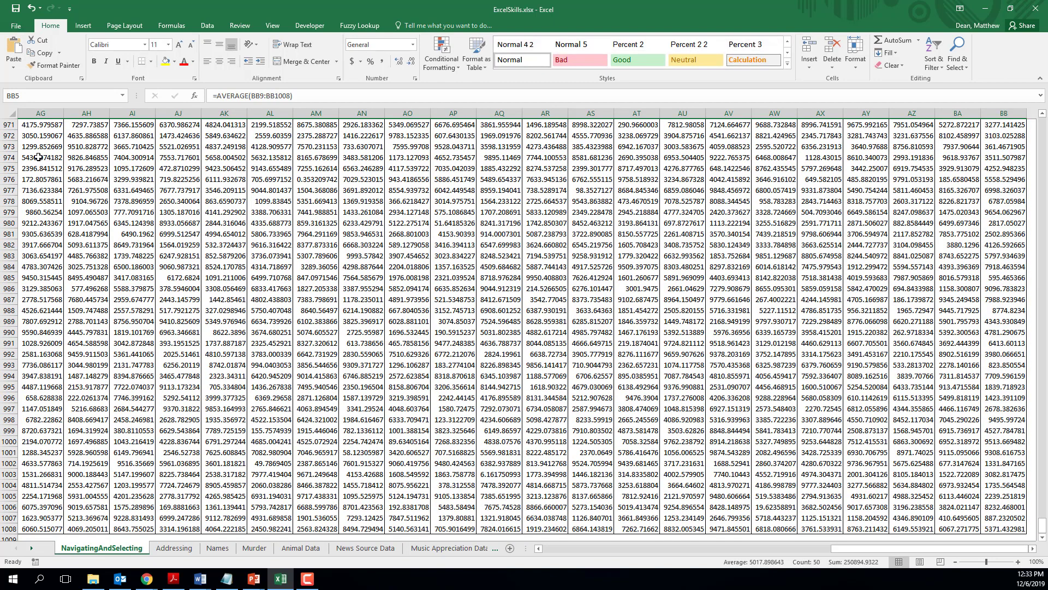
Step: Review the Average row's formulas from E5 across to the Heading 8 column and back to E5
key(ctrl+Home)
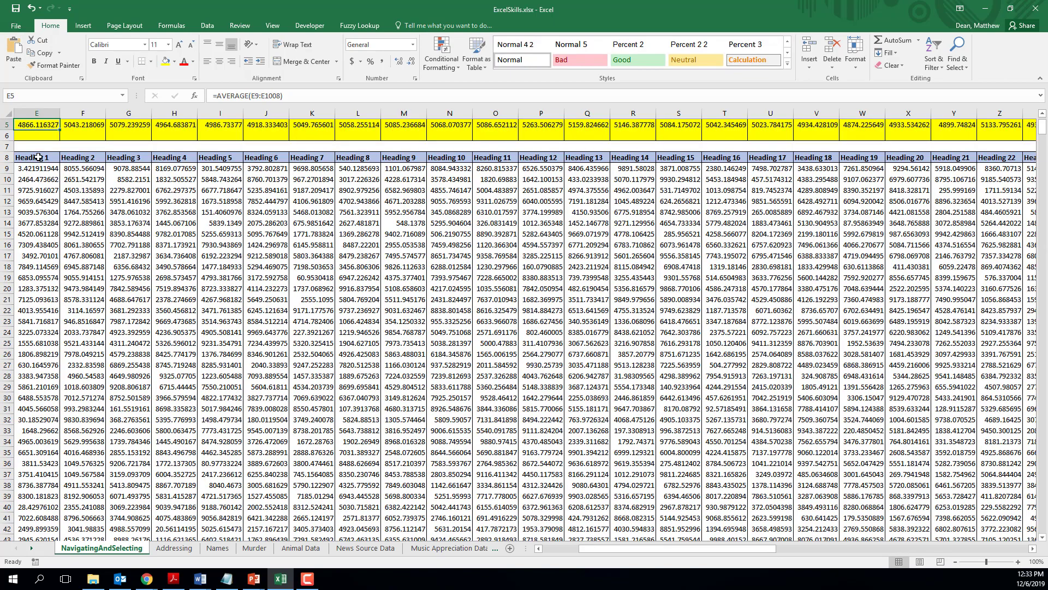
scroll(39, 157, left, 3)
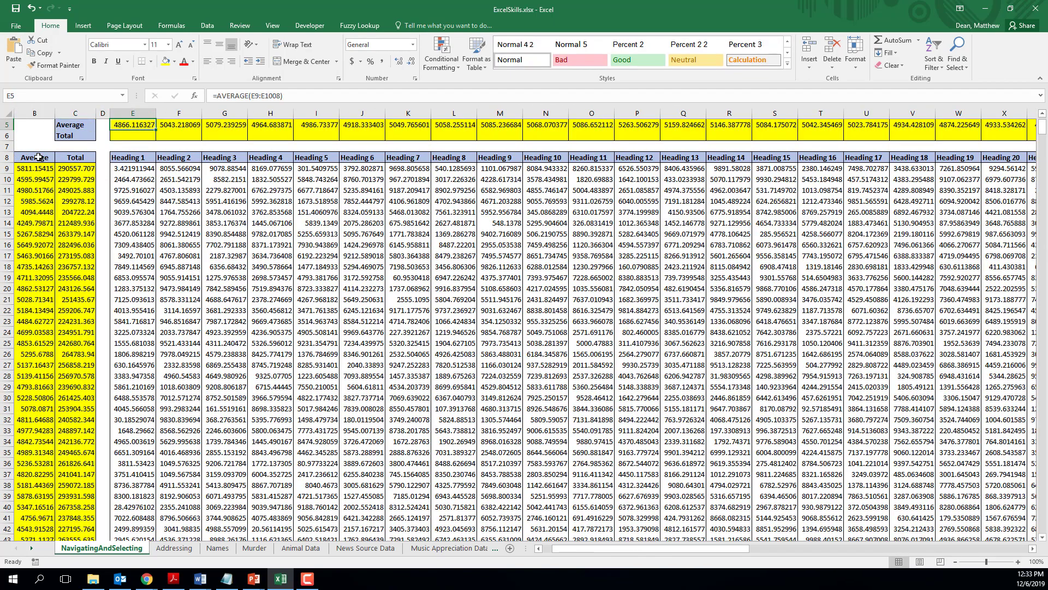
key(Right)
key(Right)
key(Right)
key(Right)
key(Right)
key(Right)
key(Right)
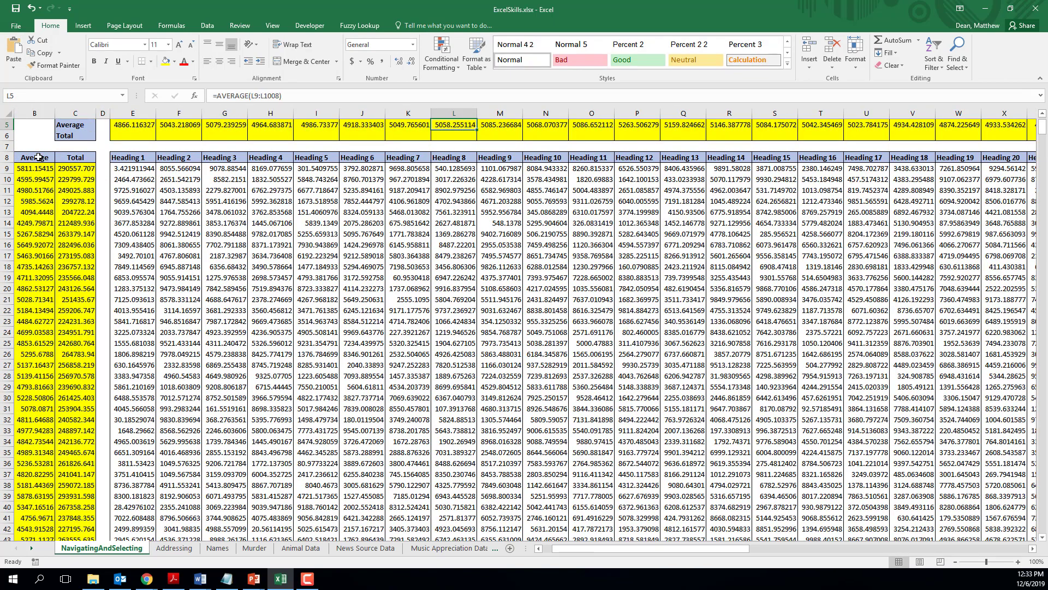
key(Right)
key(Left)
key(Left)
key(Left)
key(Left)
key(Left)
key(Left)
key(Left)
key(Left)
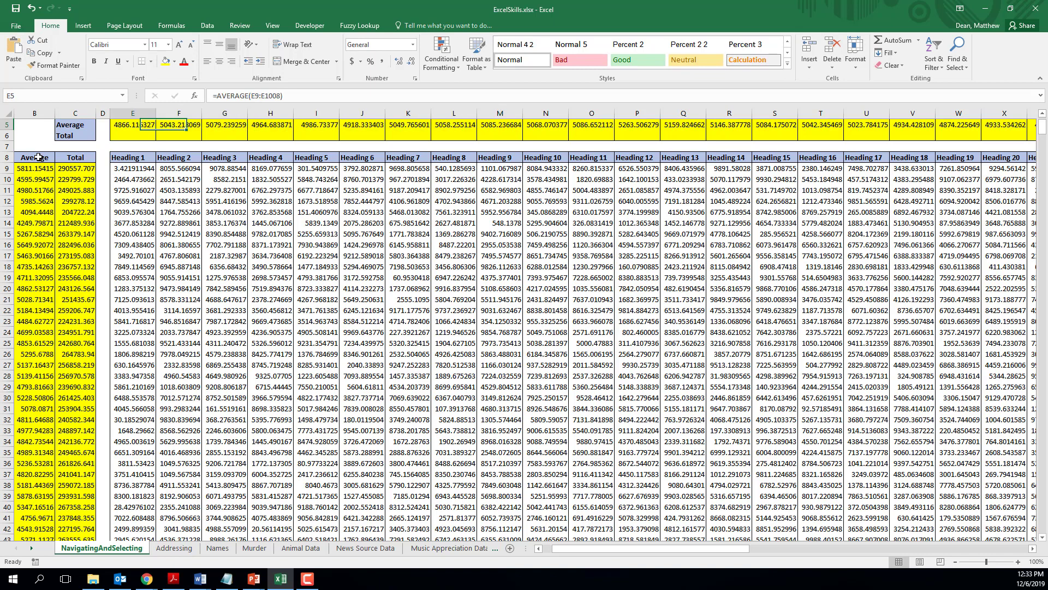
Step: Enter a SUM of the Heading 1 data, E9:E1008, in the Total cell E6
key(Down)
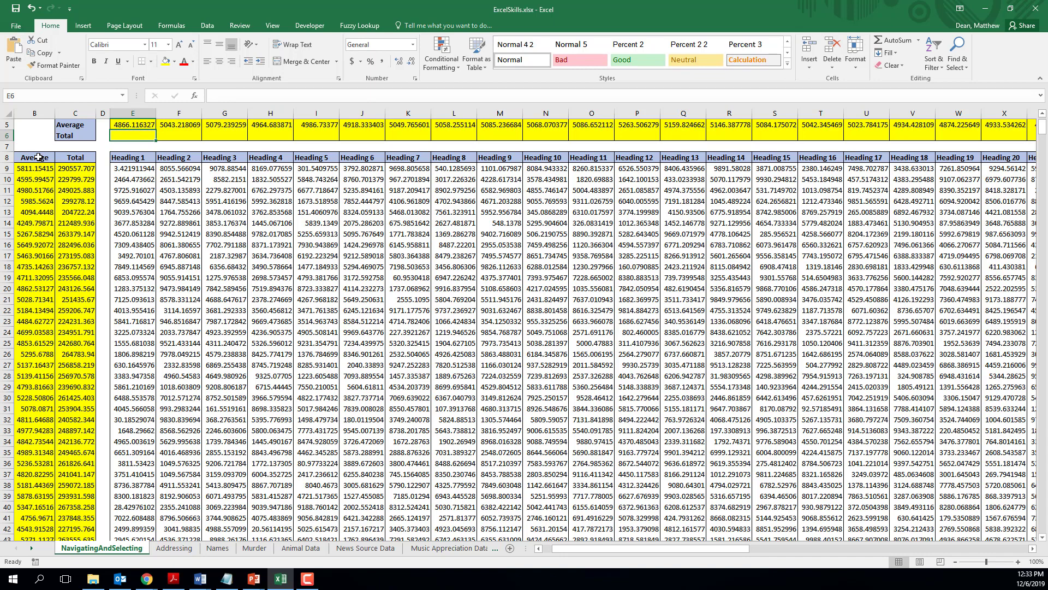
text(=sum()
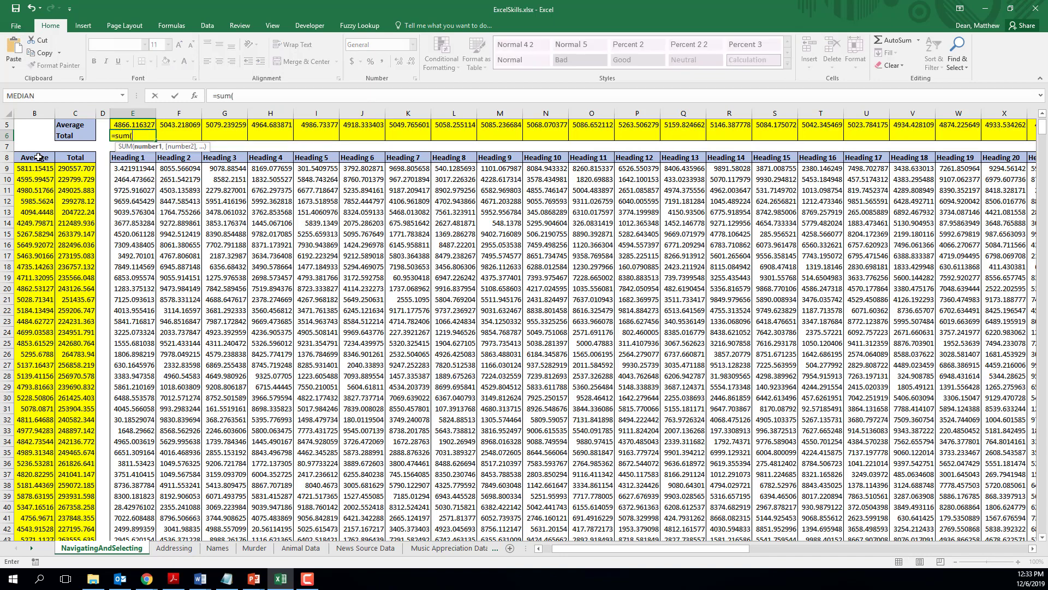
key(Down)
key(Down)
key(Down)
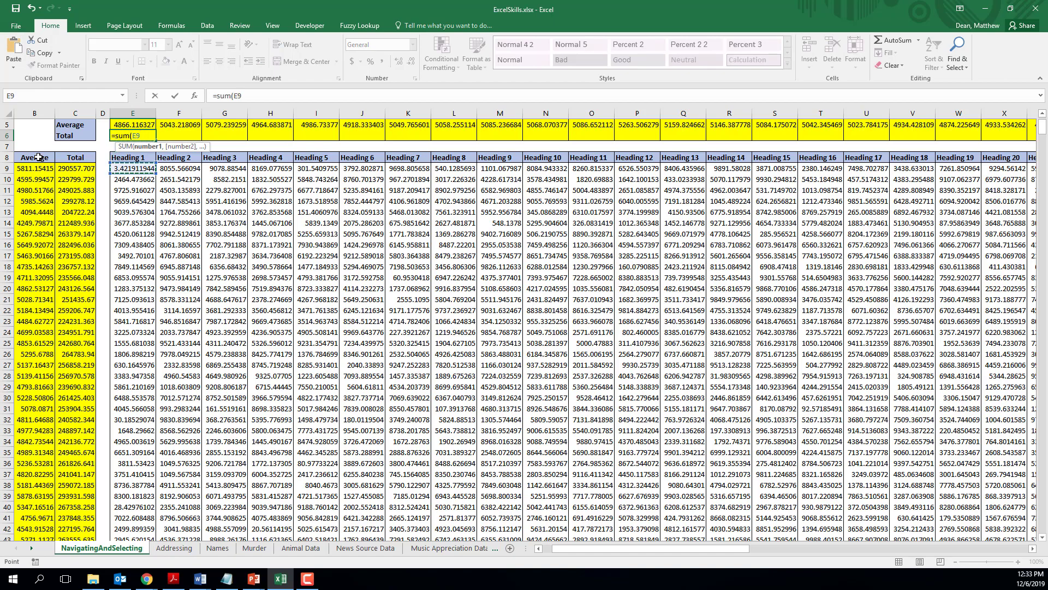
key(ctrl+shift+Down)
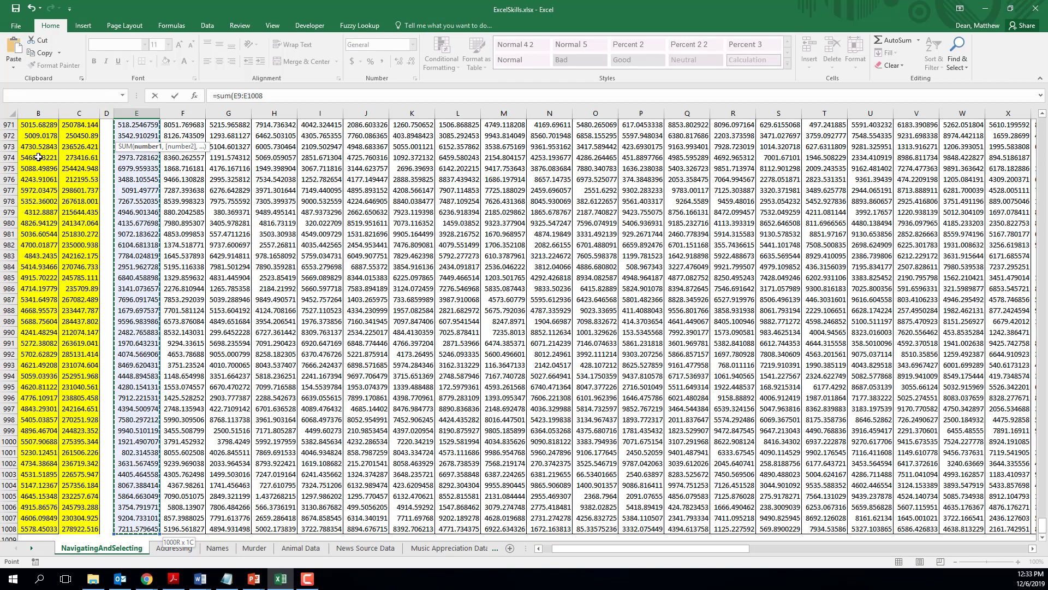
key(Return)
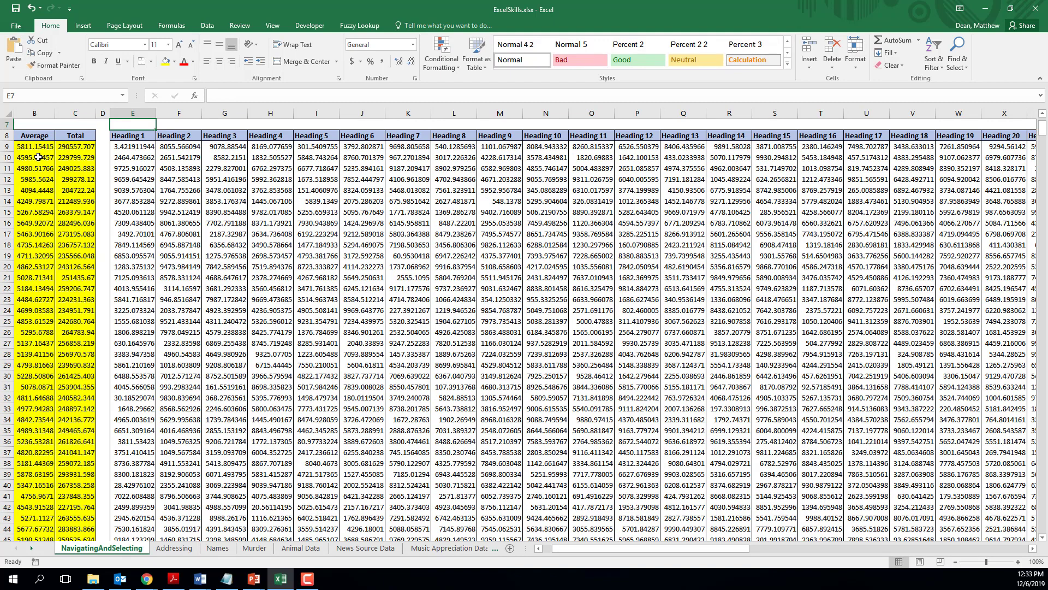
Step: Copy the Total formula in E6 across to the Heading 3 column, G6
key(Up)
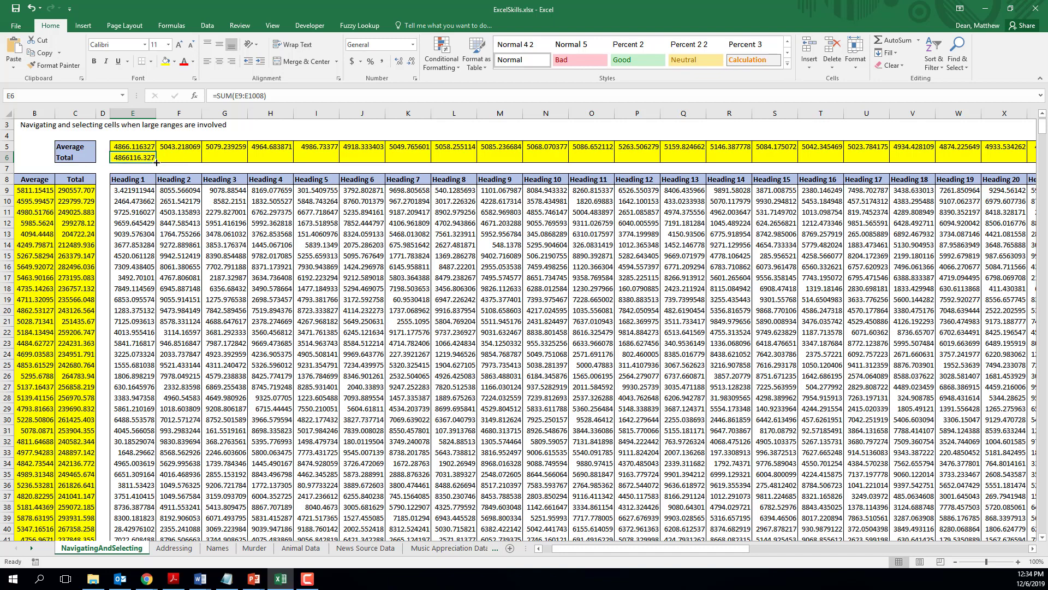
drag(157, 162, 249, 164)
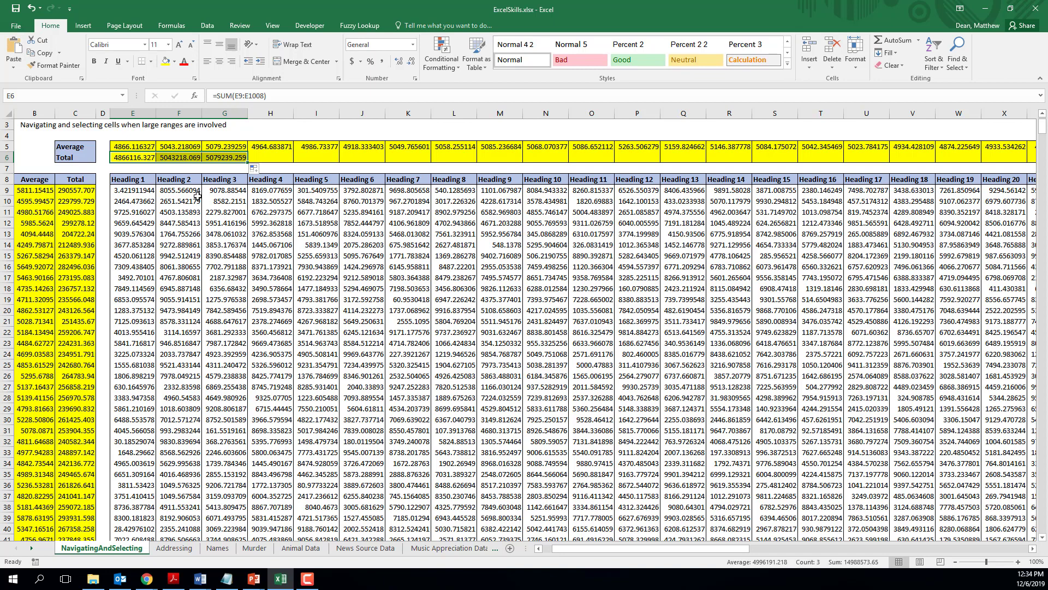
click(147, 158)
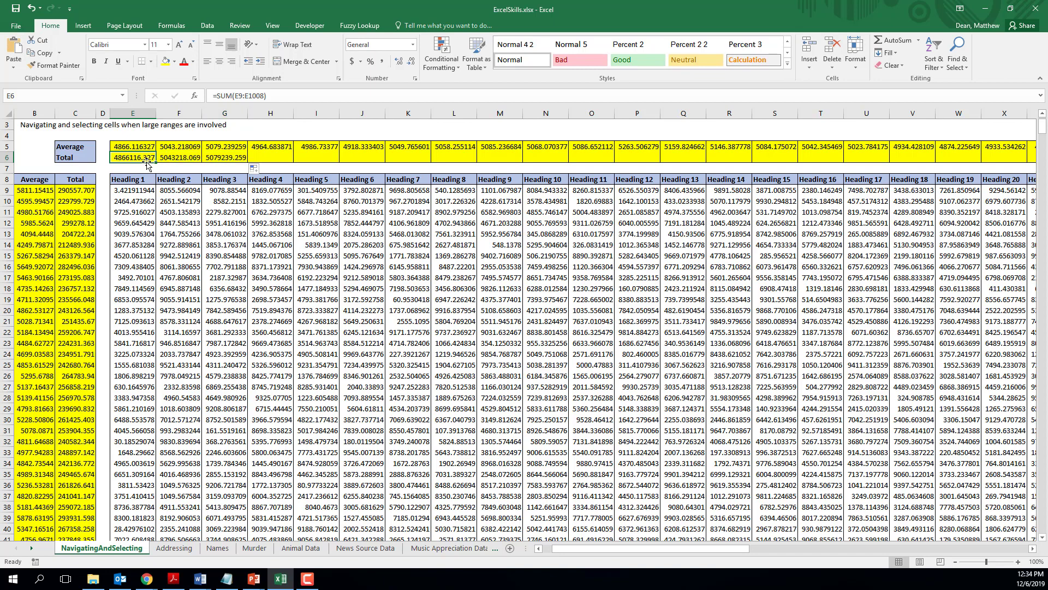
Step: Go along the Average row to the last column and select the Total row's cells from BB6 back to E6
click(141, 144)
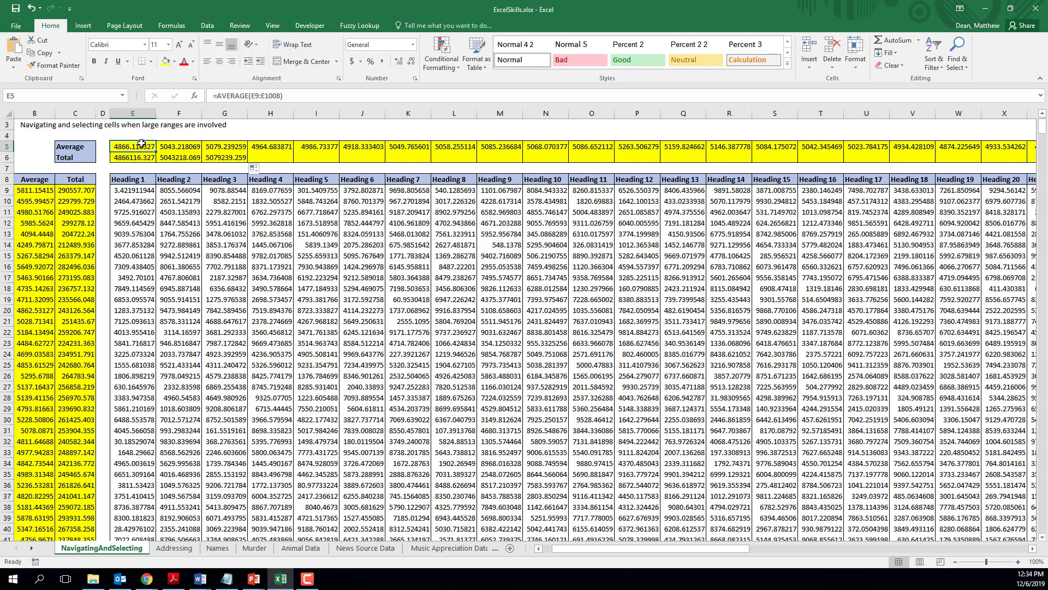
key(ctrl+Right)
key(Down)
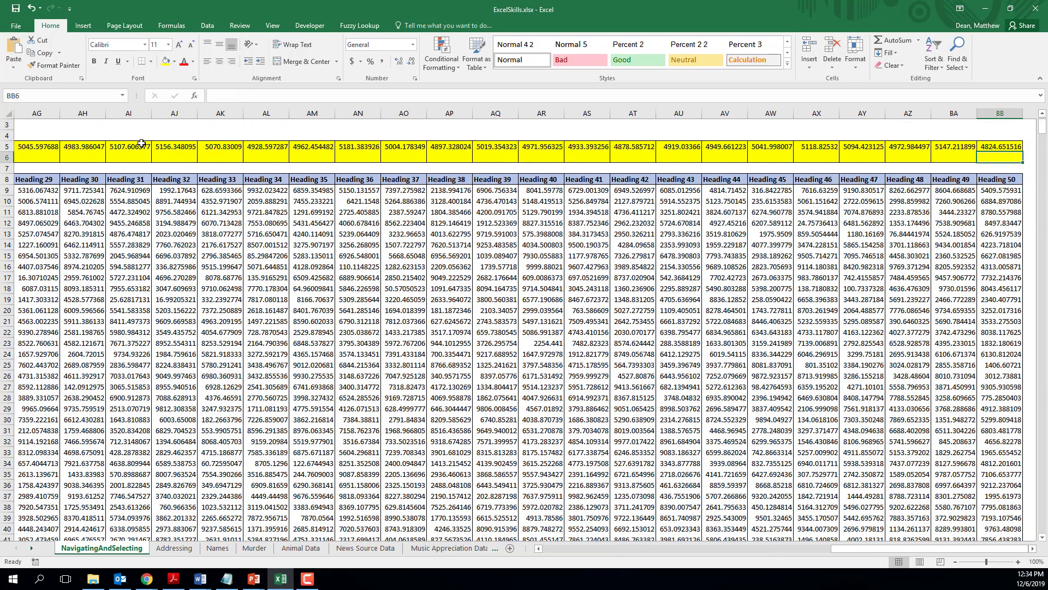
key(ctrl+shift+Left)
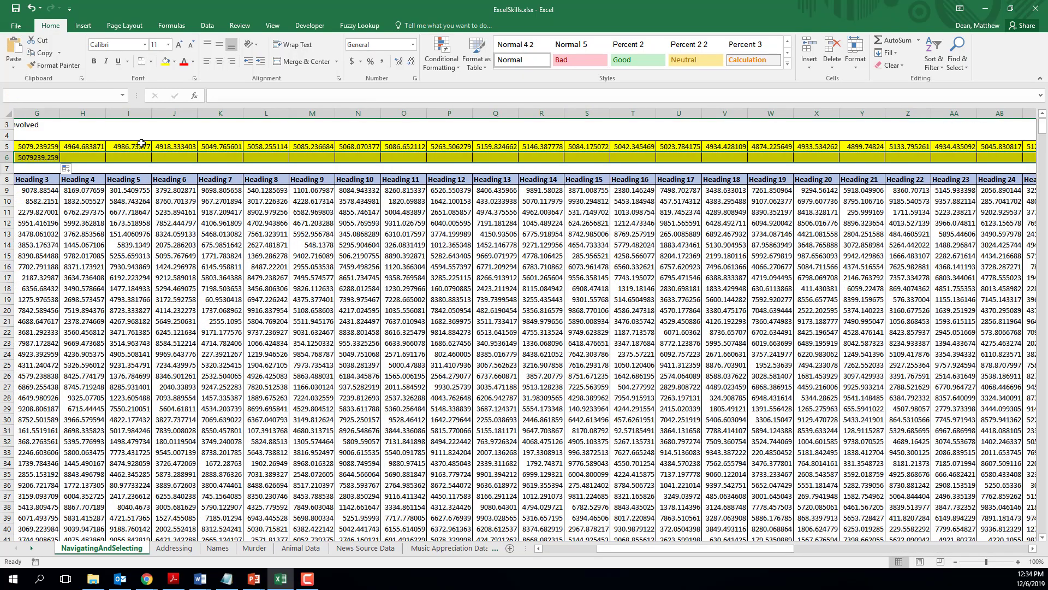
key(ctrl+shift+Left)
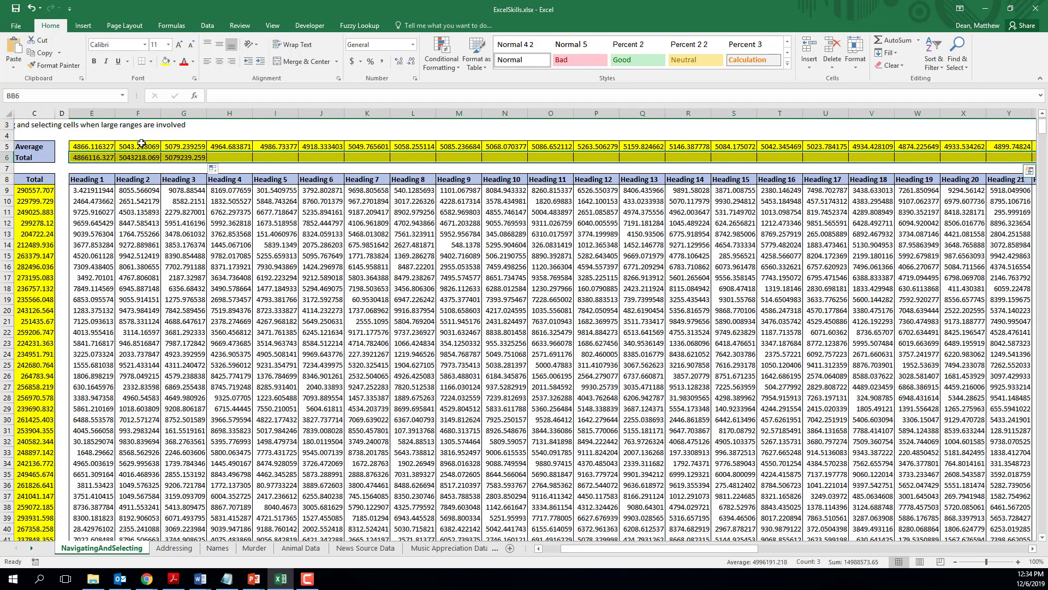
Step: Fill all selected Total row cells at once with =SUM(BB9:BB1008), letting the reference adjust to each column
text(=)
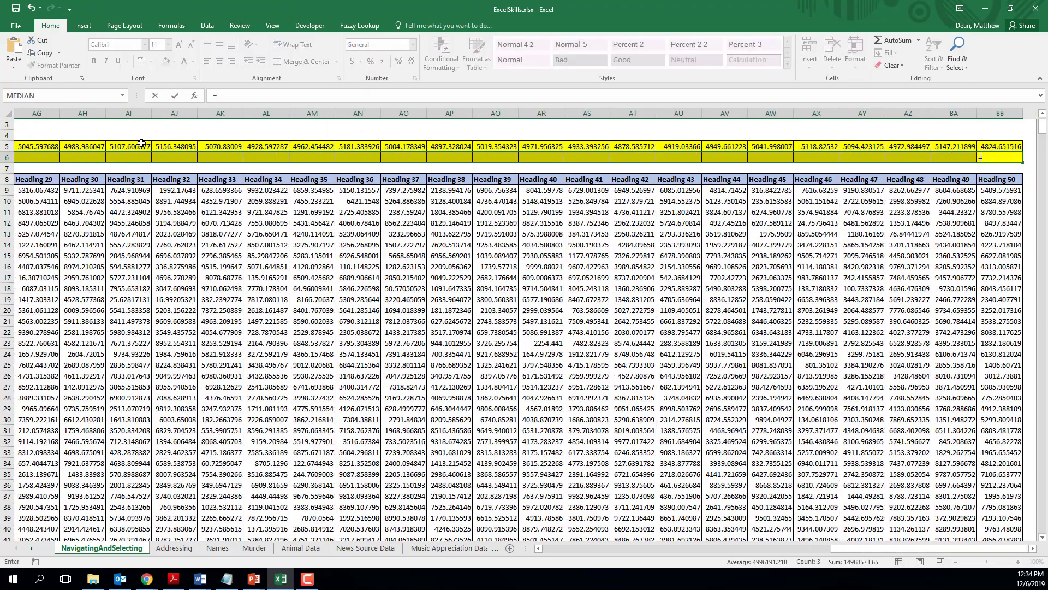
text(sum()
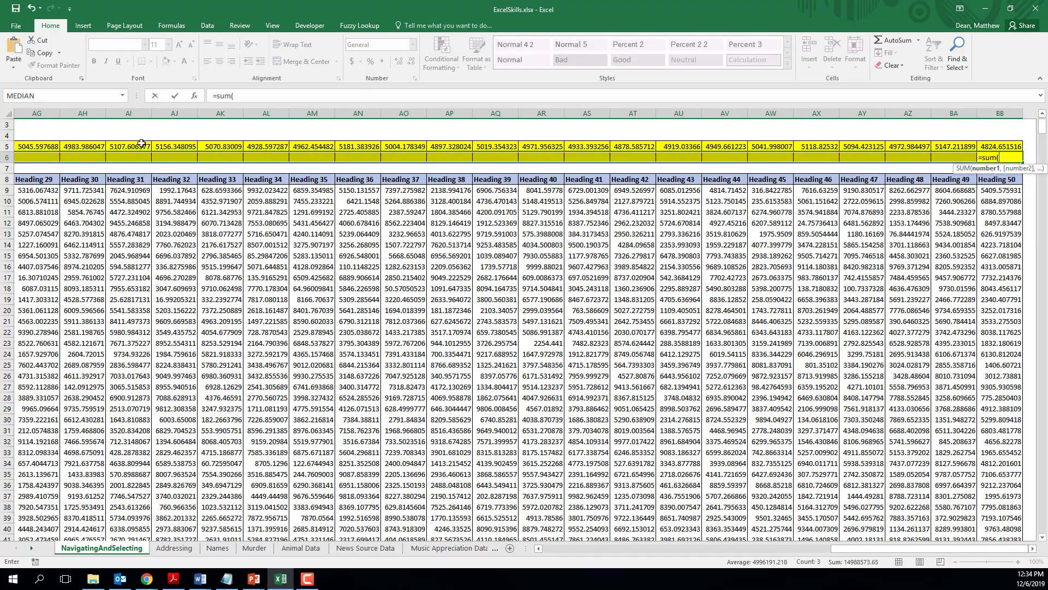
key(Down)
key(Down)
key(Down)
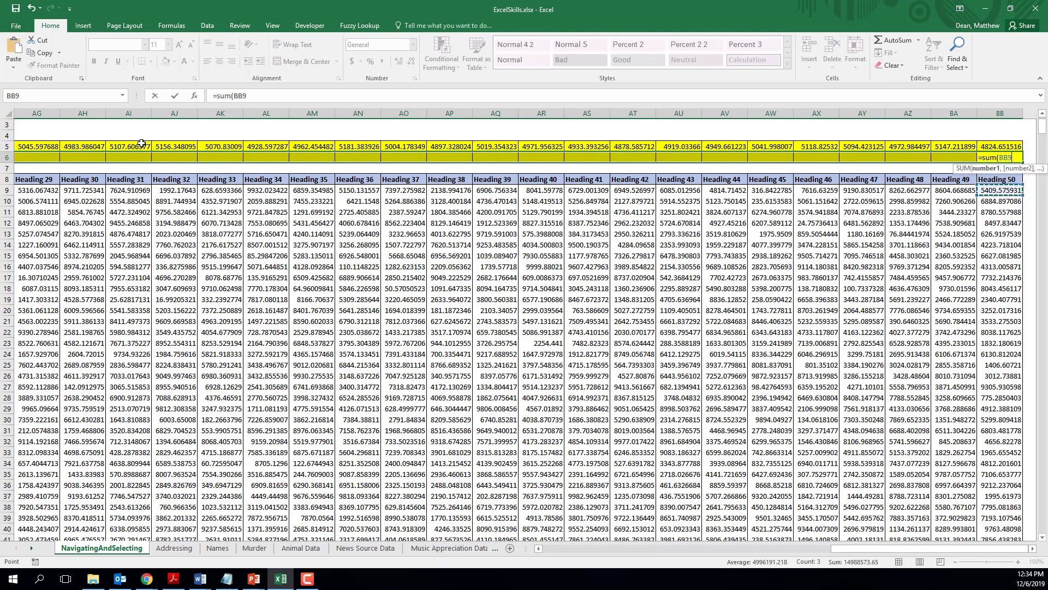
key(ctrl+shift+Down)
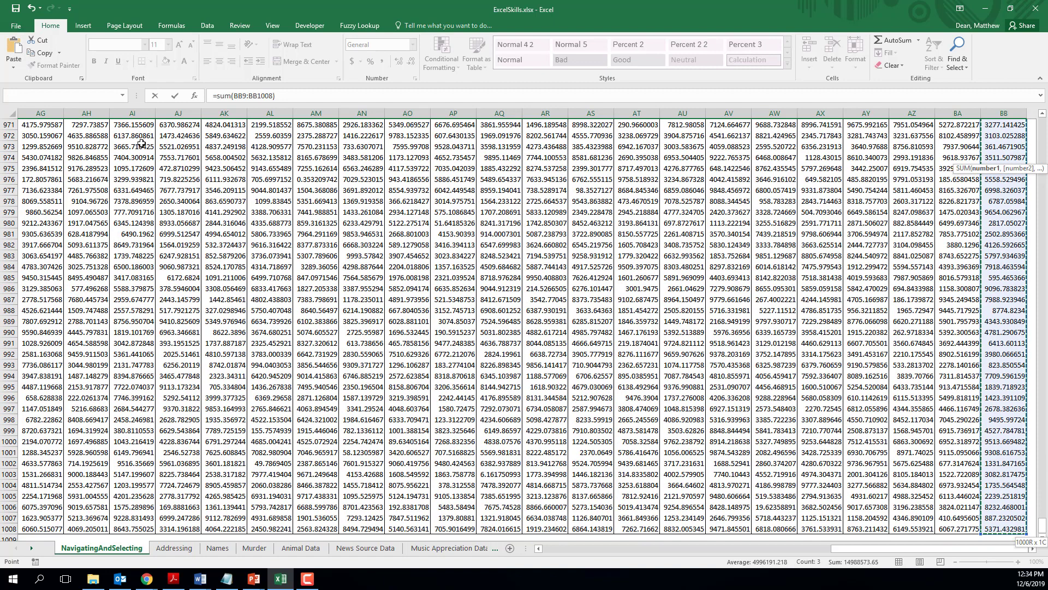
text())
key(ctrl+Return)
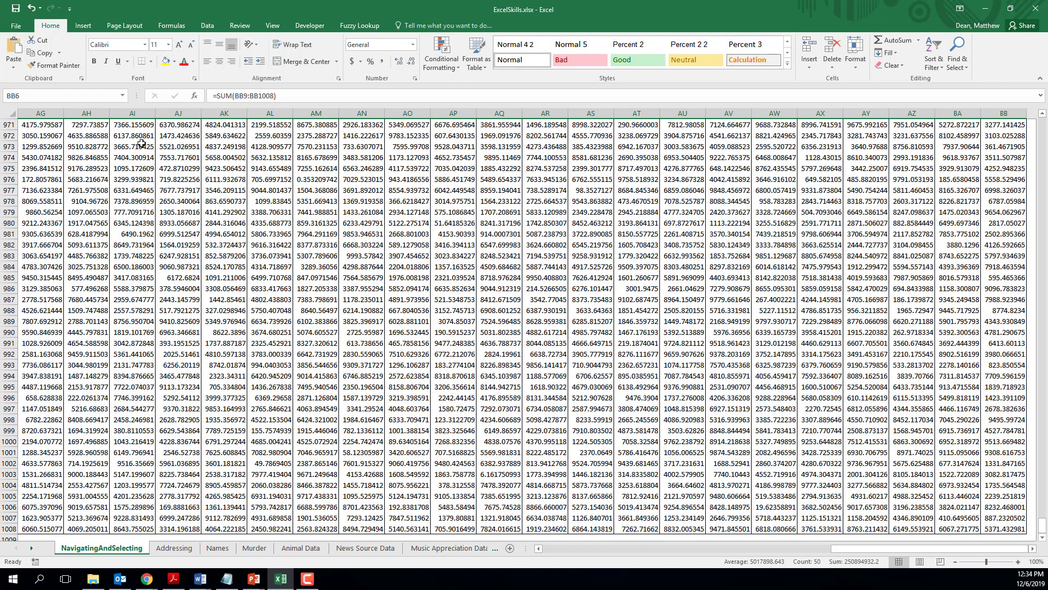
Step: Return from the far end of the Total row to its Heading 1 cell, E6
key(ctrl+Left)
key(Up)
key(Left)
key(Left)
key(Left)
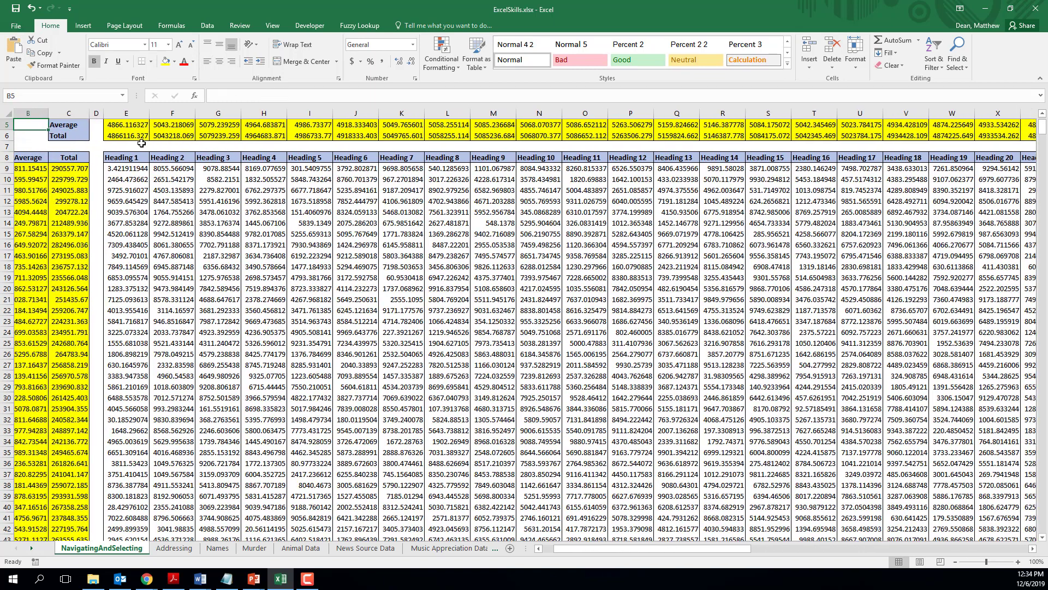
key(Down)
key(Right)
key(Right)
key(Right)
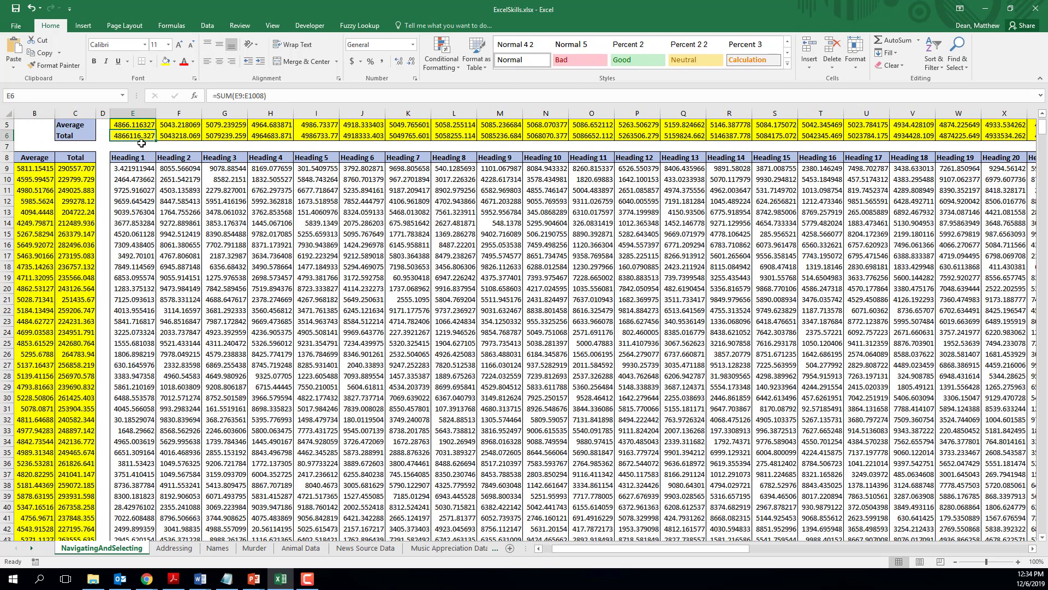
Step: Check the Heading 1 formulas in E5 and E6 and the Total formulas in F6 and G6
scroll(152, 148, up, 1)
key(Up)
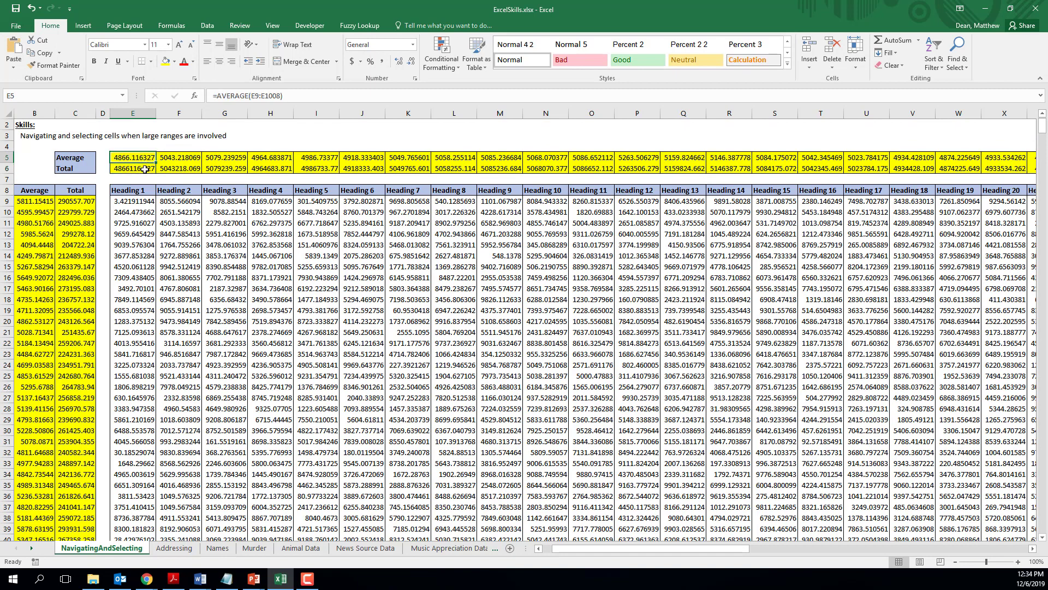
click(144, 169)
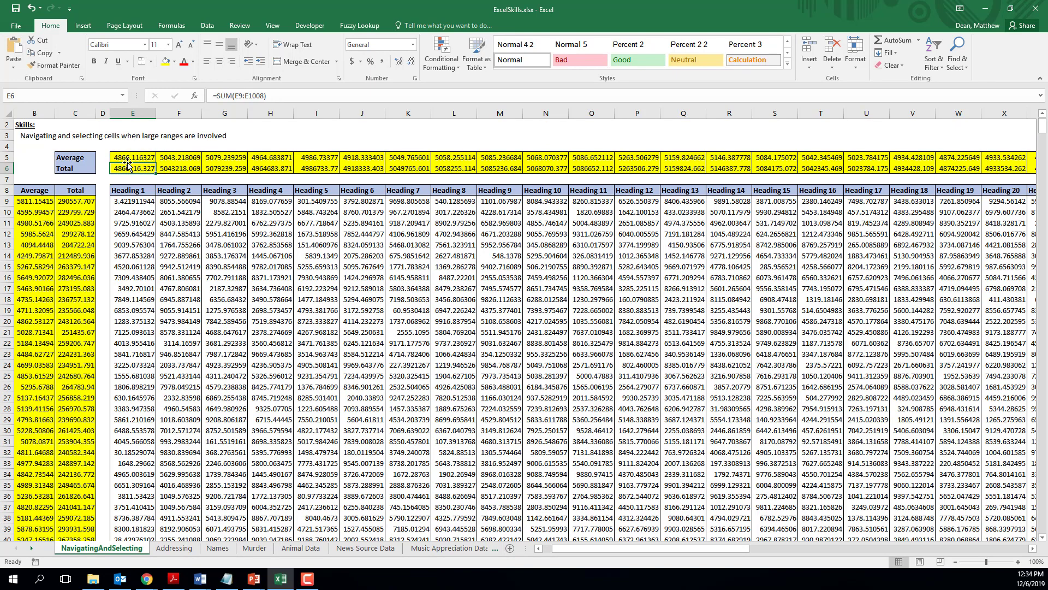
click(128, 158)
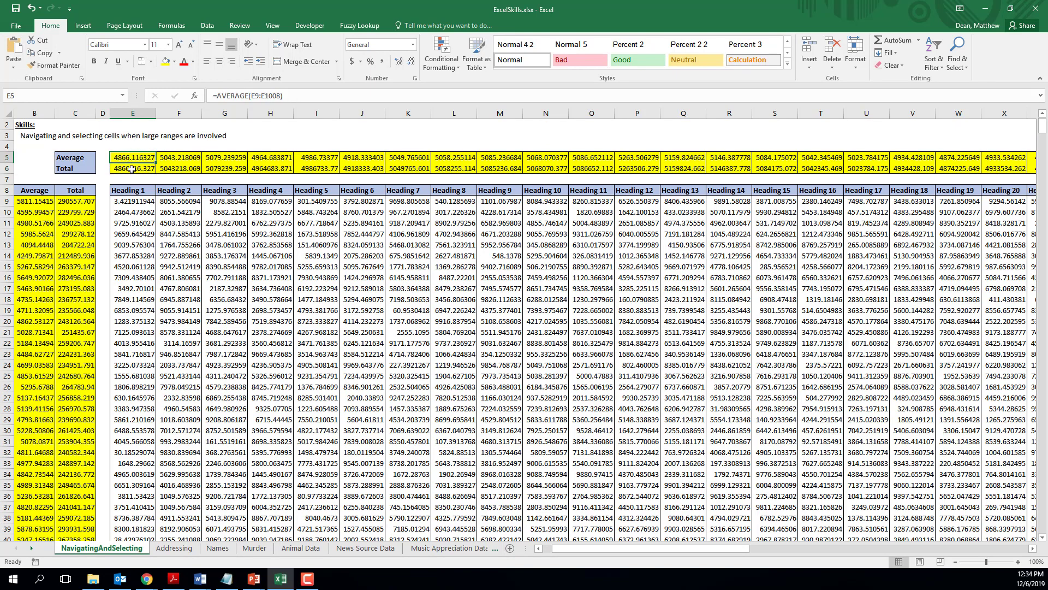
click(131, 170)
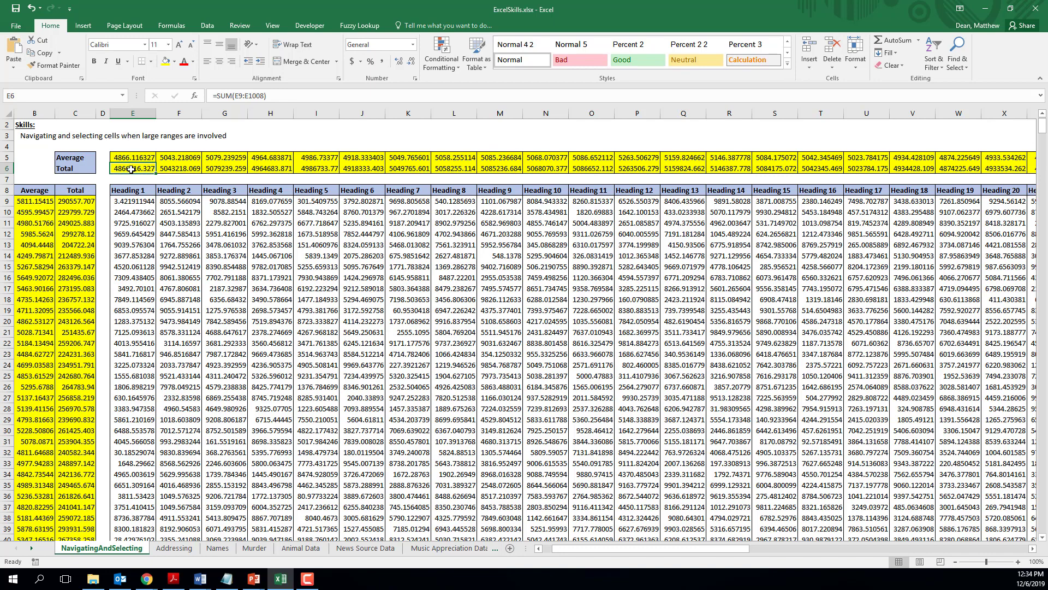
click(176, 167)
click(224, 169)
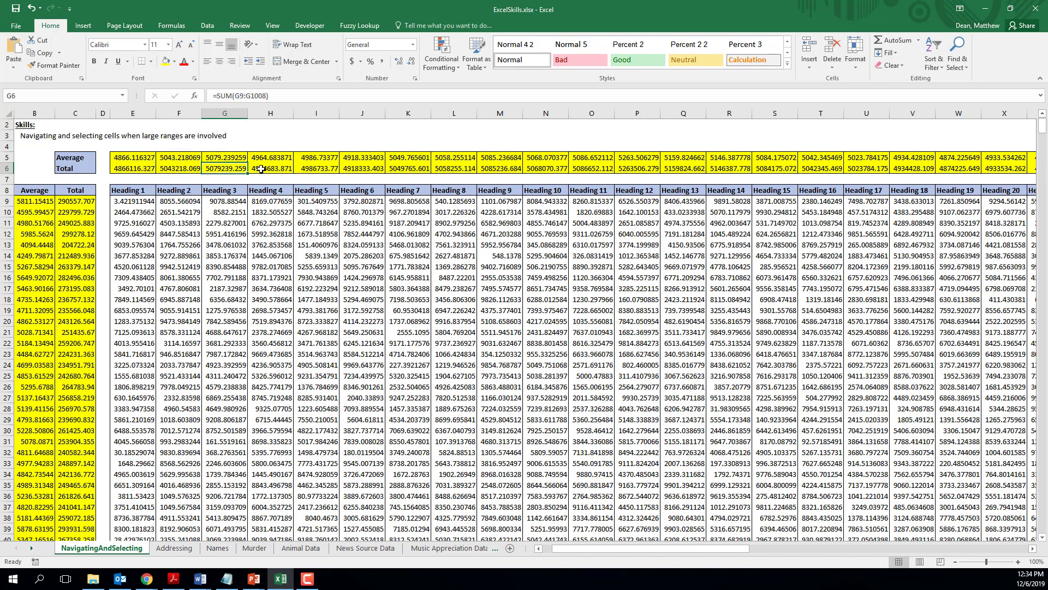